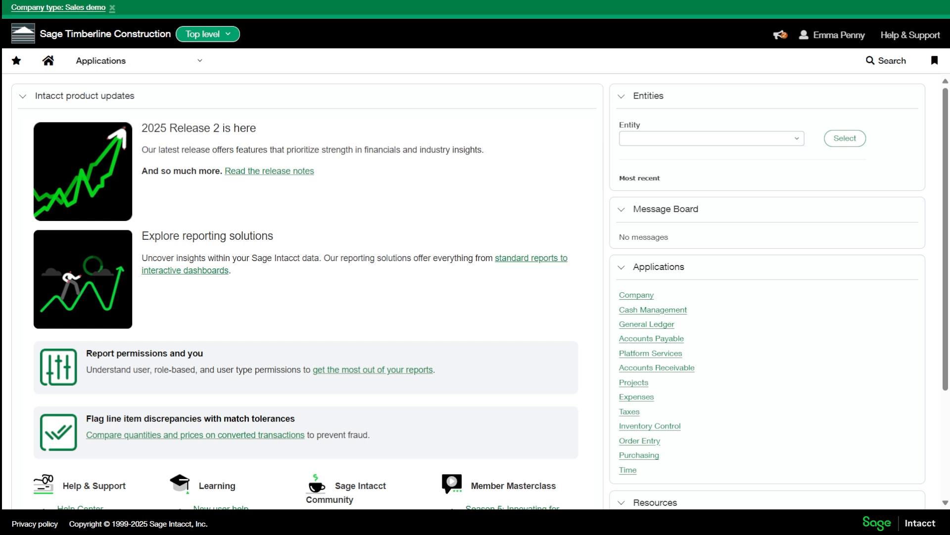
Open Accounts Payable Configuration from the Applications menu's Setup options
{"action": "left_click", "coordinate": [139, 59]}
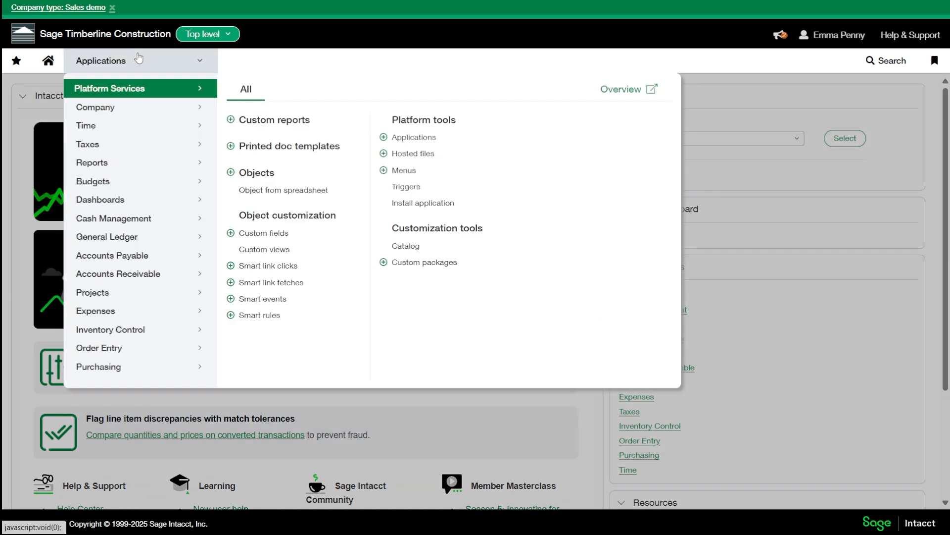
{"action": "left_click", "coordinate": [127, 256]}
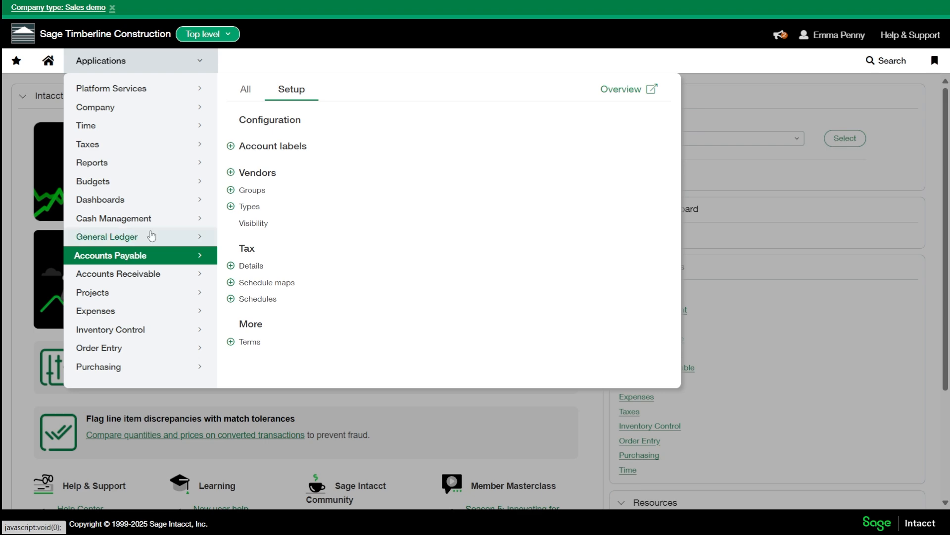
{"action": "left_click", "coordinate": [289, 120]}
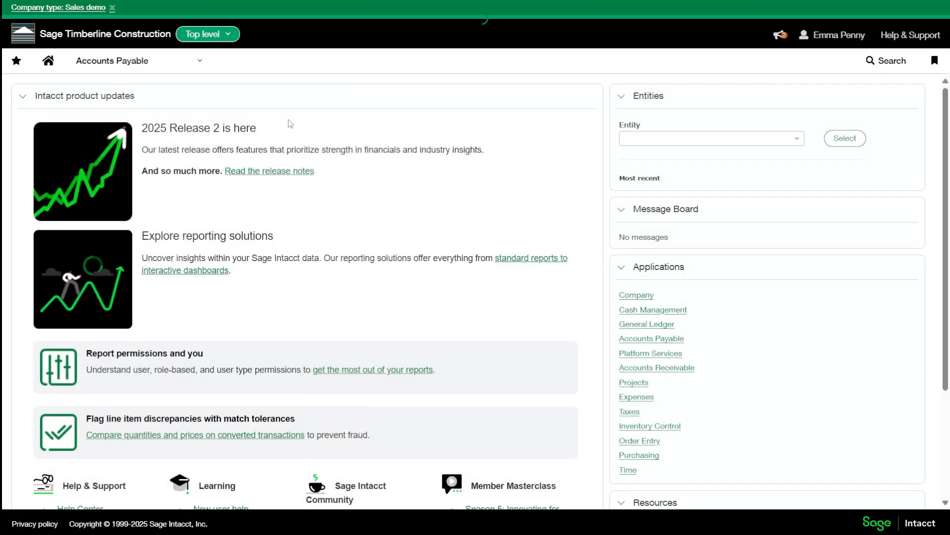
Scroll to the Vendor approval settings and confirm vendor approval and email notifications are enabled
{"action": "scroll", "coordinate": [255, 233], "scroll_direction": "down", "scroll_amount": 5}
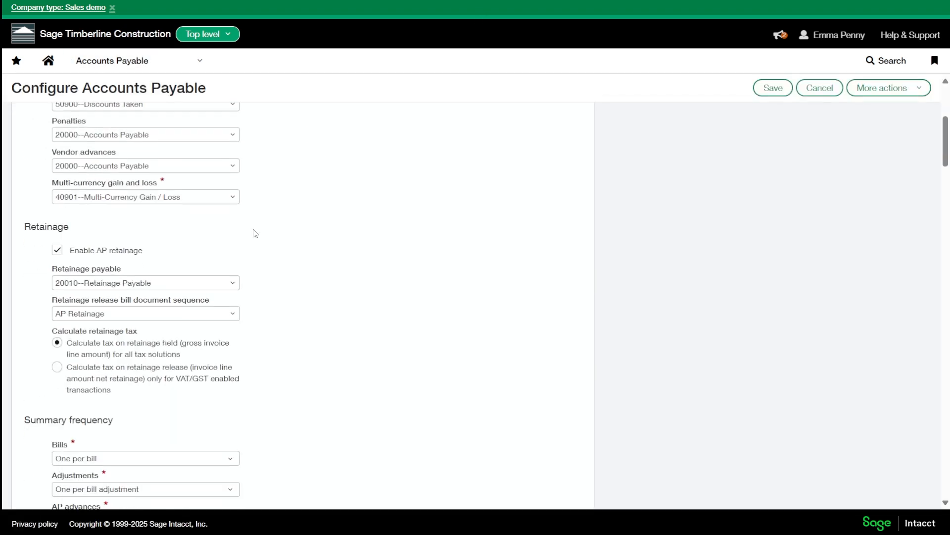
{"action": "scroll", "coordinate": [255, 233], "scroll_direction": "down", "scroll_amount": 20}
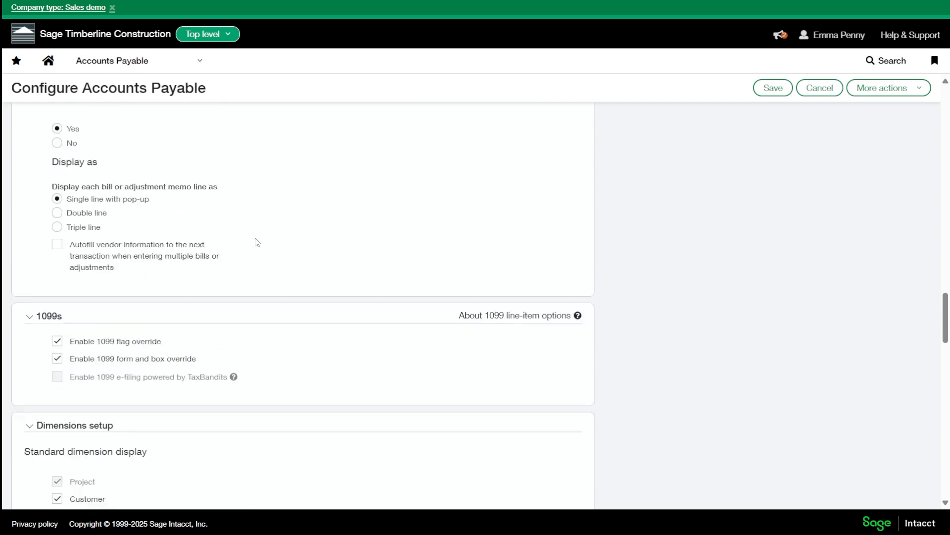
{"action": "scroll", "coordinate": [257, 242], "scroll_direction": "down", "scroll_amount": 20}
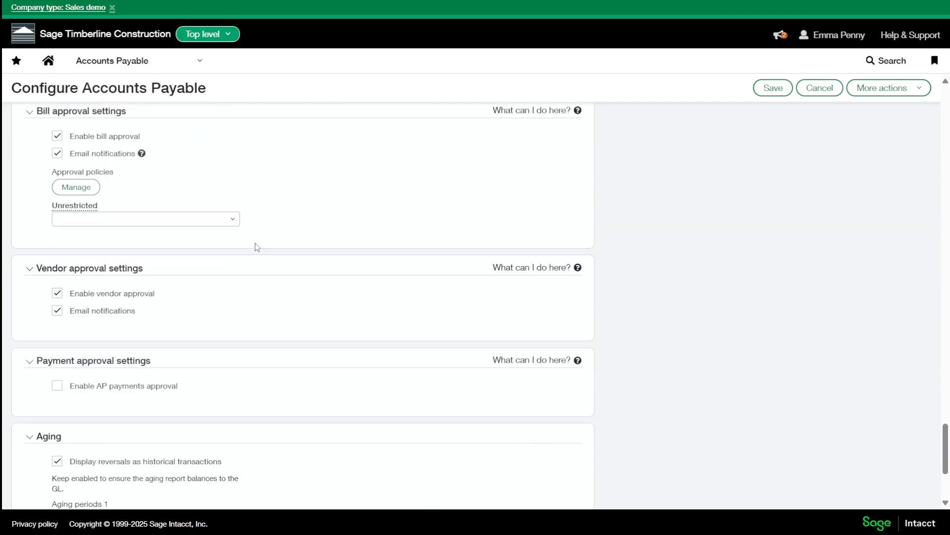
{"action": "scroll", "coordinate": [257, 246], "scroll_direction": "up", "scroll_amount": 1}
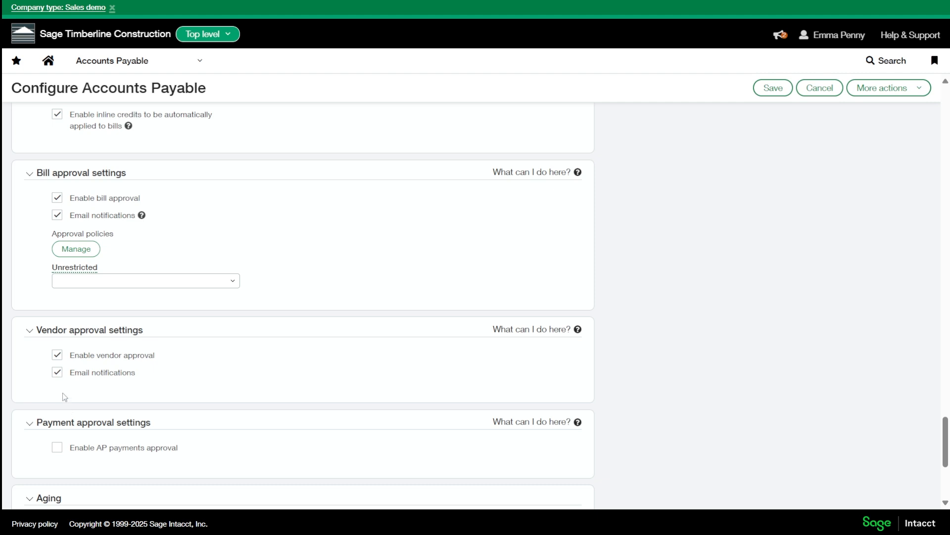
{"action": "scroll", "coordinate": [23, 354], "scroll_direction": "down", "scroll_amount": 1}
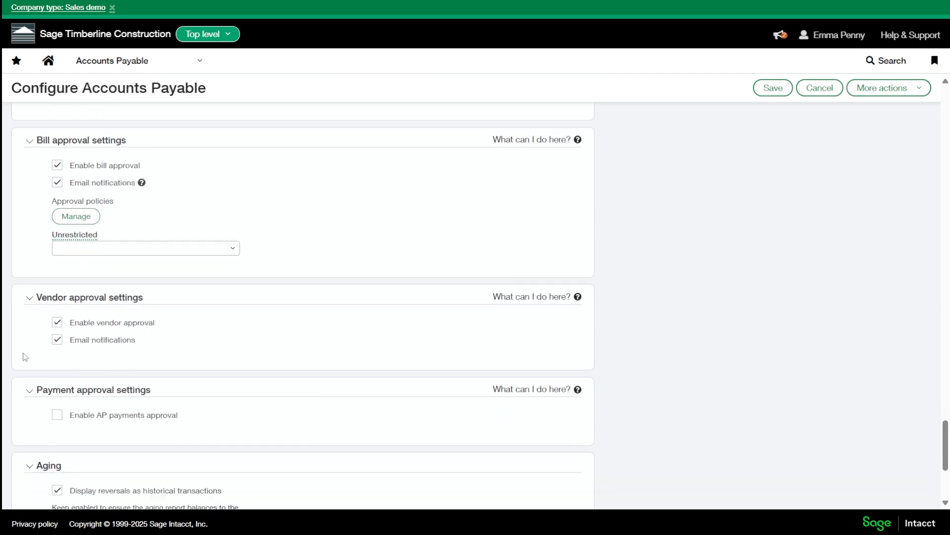
{"action": "scroll", "coordinate": [25, 356], "scroll_direction": "down", "scroll_amount": 1}
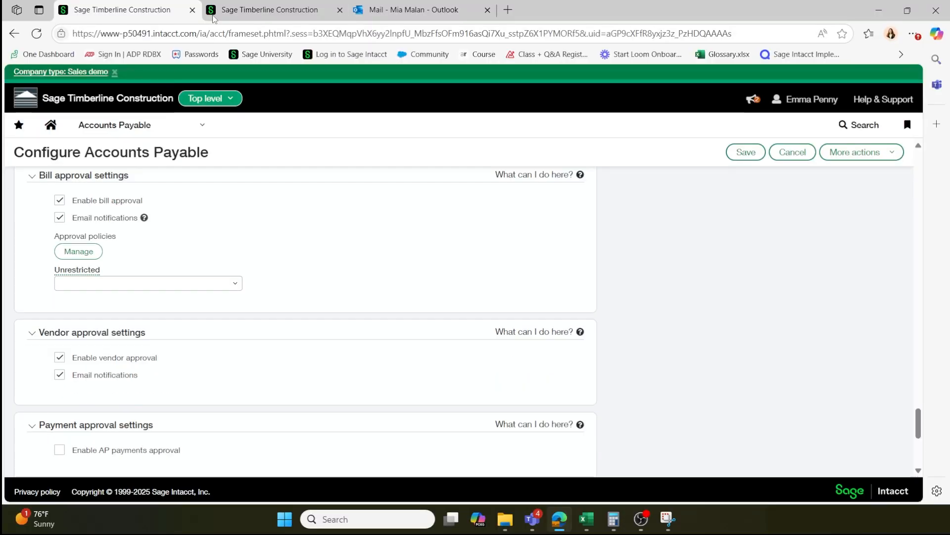
In the other Intacct session, go full screen and open the Accounts Payable Vendors list
{"action": "left_click", "coordinate": [214, 16]}
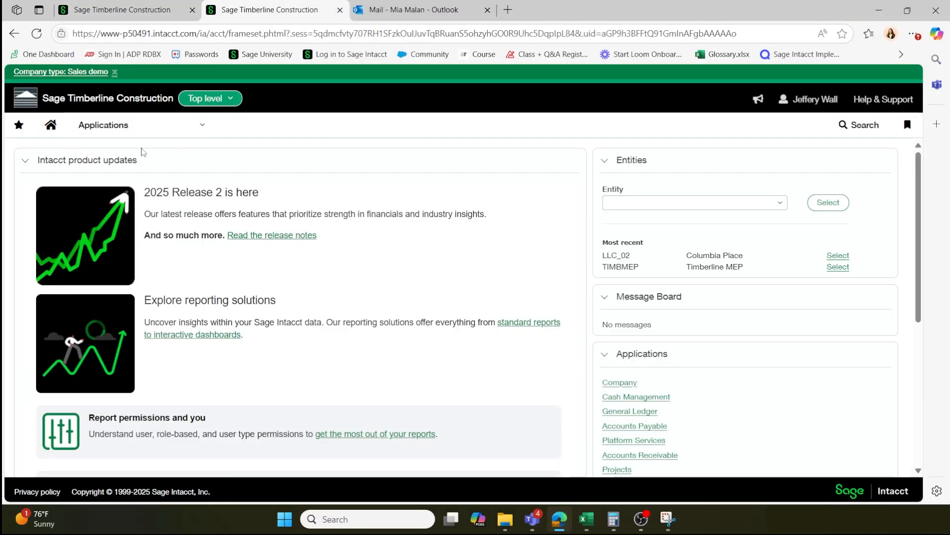
{"action": "key", "text": "F11"}
{"action": "left_click", "coordinate": [112, 72]}
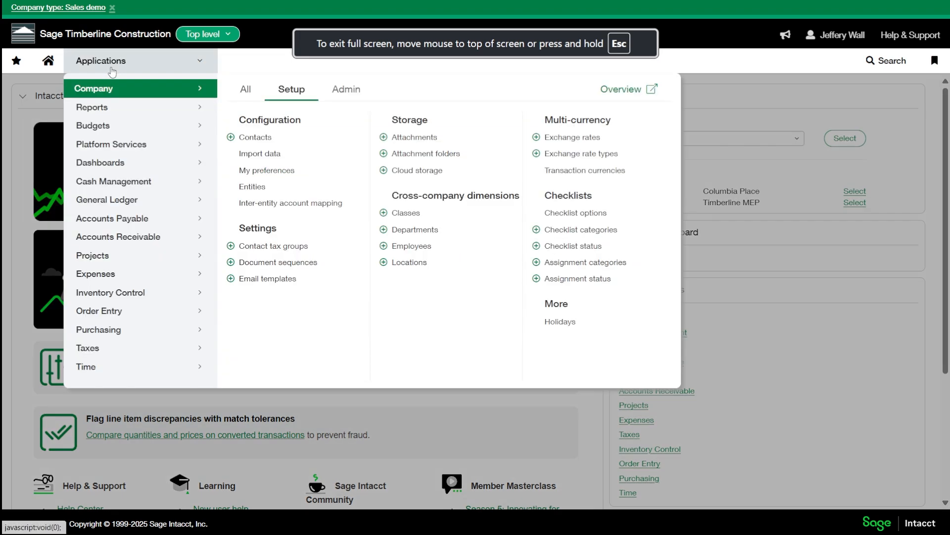
{"action": "mouse_move", "coordinate": [118, 221]}
{"action": "left_click", "coordinate": [262, 119]}
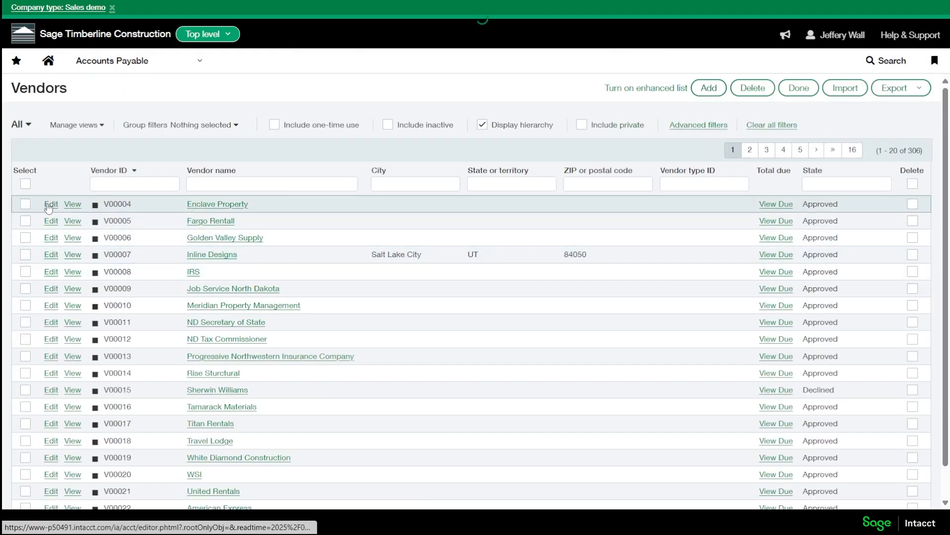
Create a new vendor copied from Enclave Property, renamed to Brickshire
{"action": "left_click", "coordinate": [50, 205]}
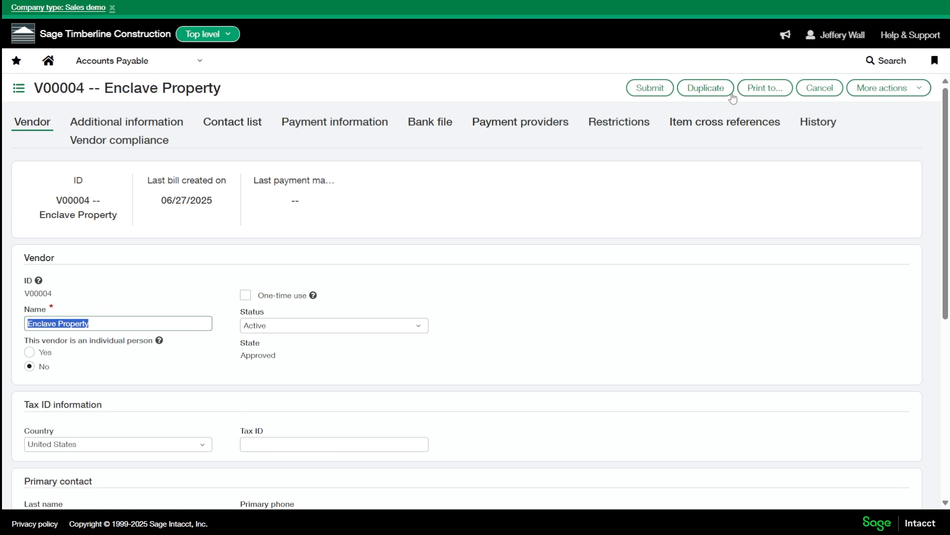
{"action": "left_click", "coordinate": [711, 91]}
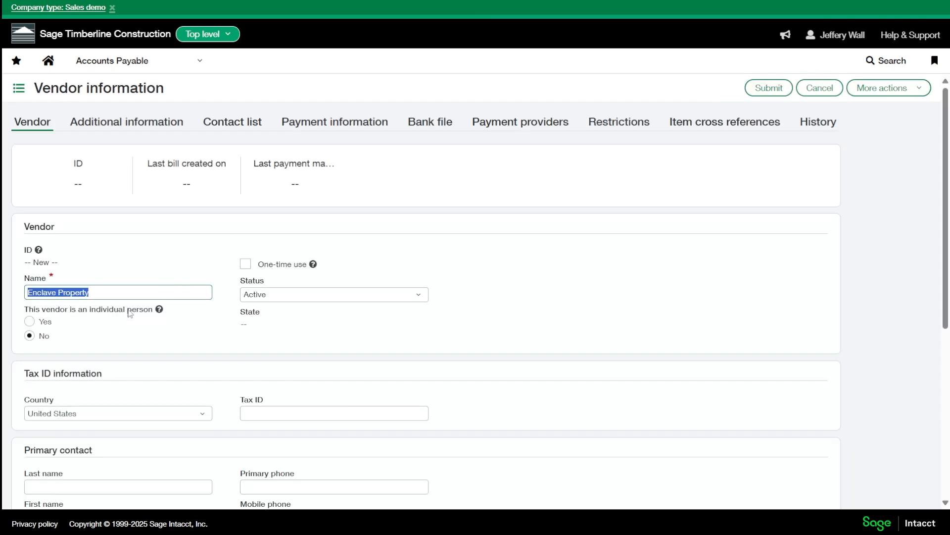
{"action": "left_click_drag", "start_coordinate": [101, 292], "coordinate": [2, 296]}
{"action": "key", "text": "BackSpace"}
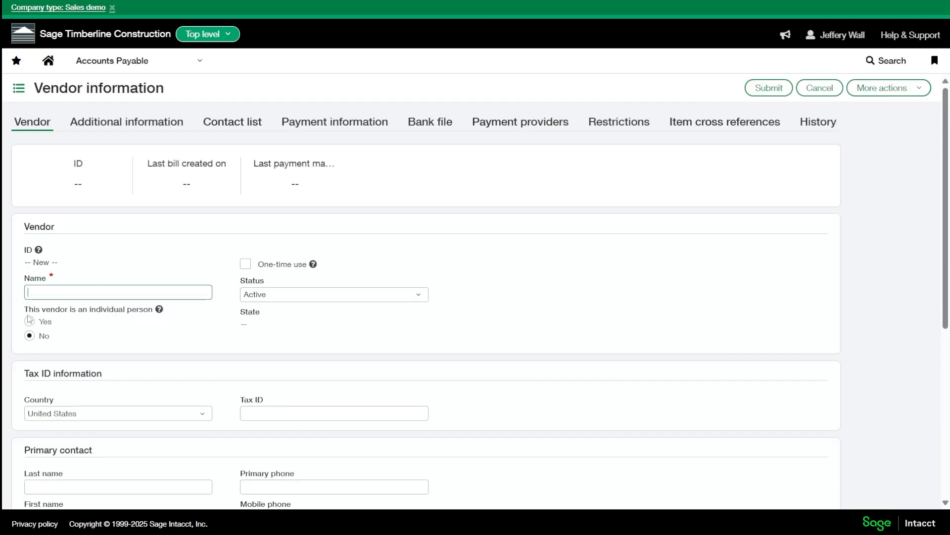
{"action": "type", "text": "Brickshire"}
{"action": "key", "text": "Tab"}
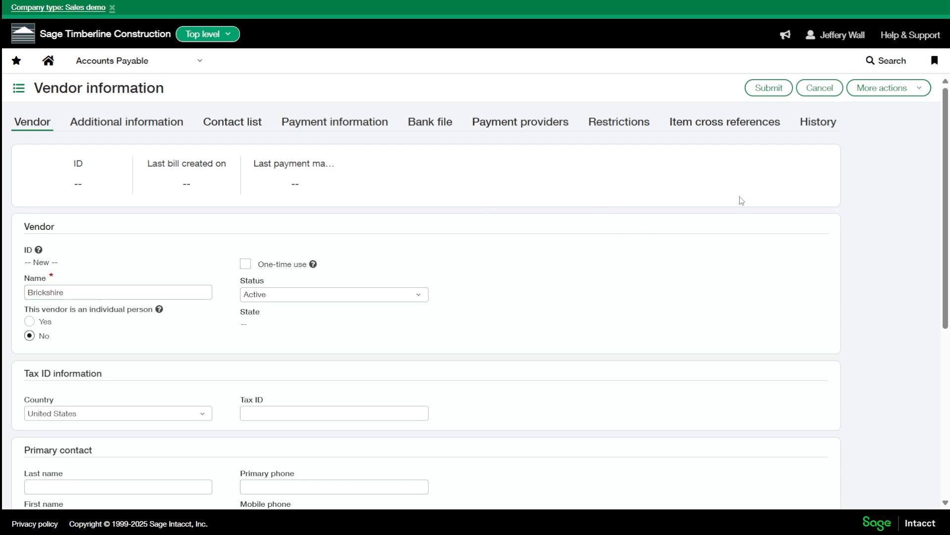
Enter Brickshire's street address and city, and set the state to California
{"action": "scroll", "coordinate": [565, 326], "scroll_direction": "down", "scroll_amount": 6}
{"action": "left_click", "coordinate": [77, 279]}
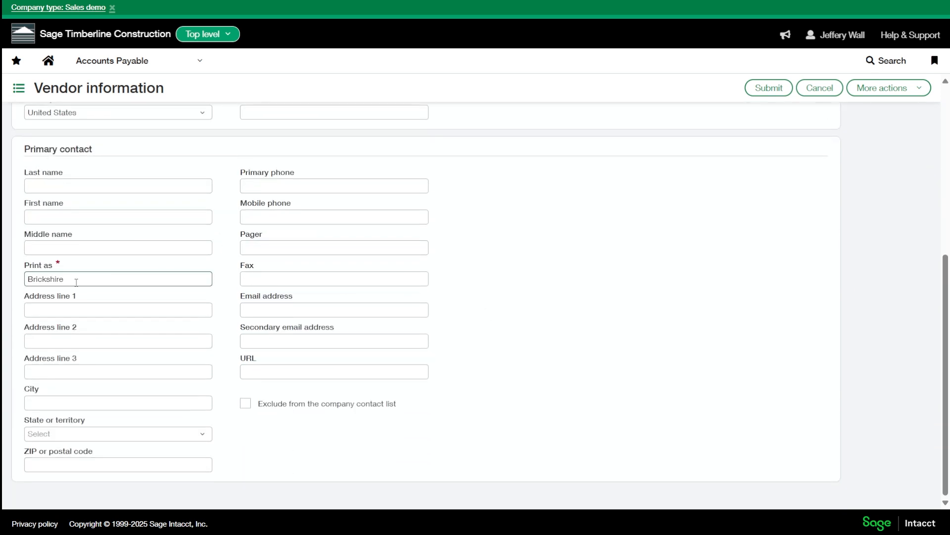
{"action": "left_click", "coordinate": [79, 310]}
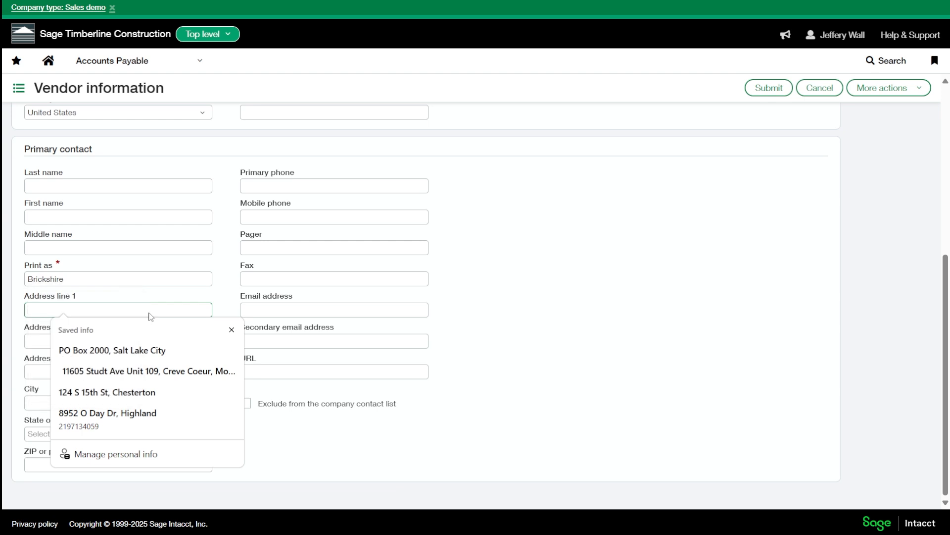
{"action": "type", "text": "1337 W 90t"}
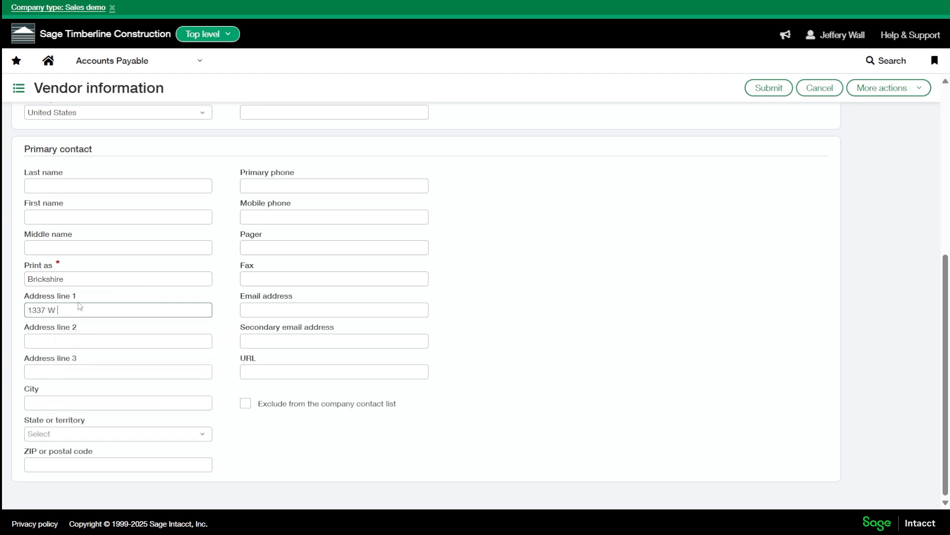
{"action": "key", "text": "Tab"}
{"action": "key", "text": "Tab"}
{"action": "key", "text": "Tab"}
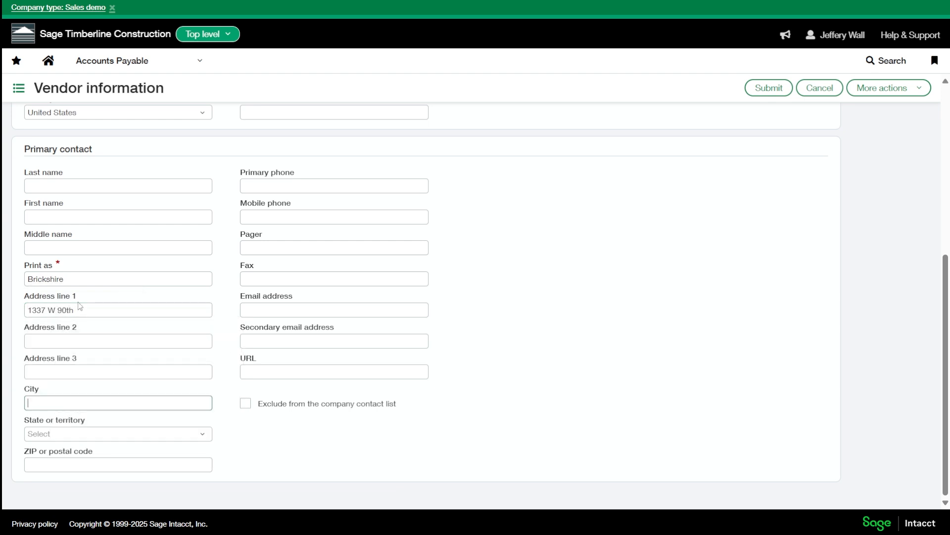
{"action": "type", "text": "Merrilllville"}
{"action": "key", "text": "Tab"}
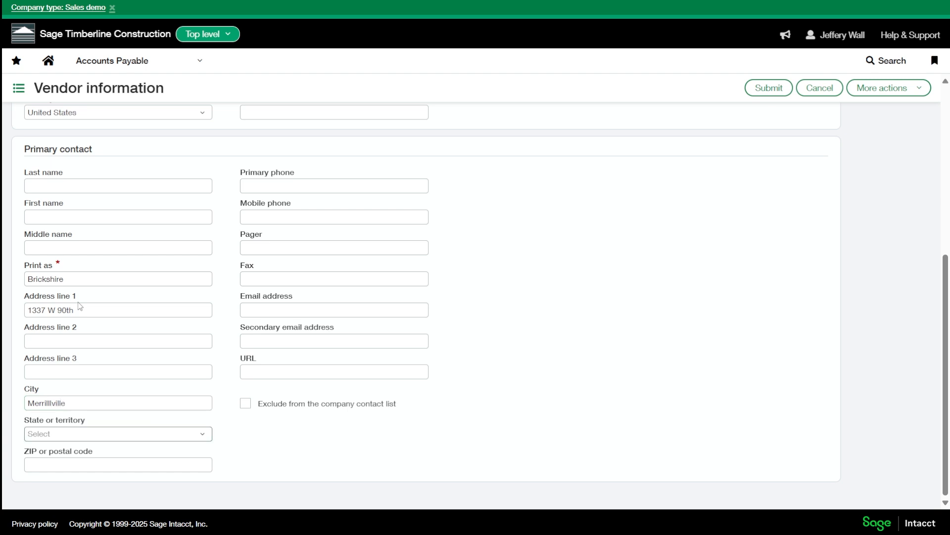
{"action": "key", "text": "alt+Down"}
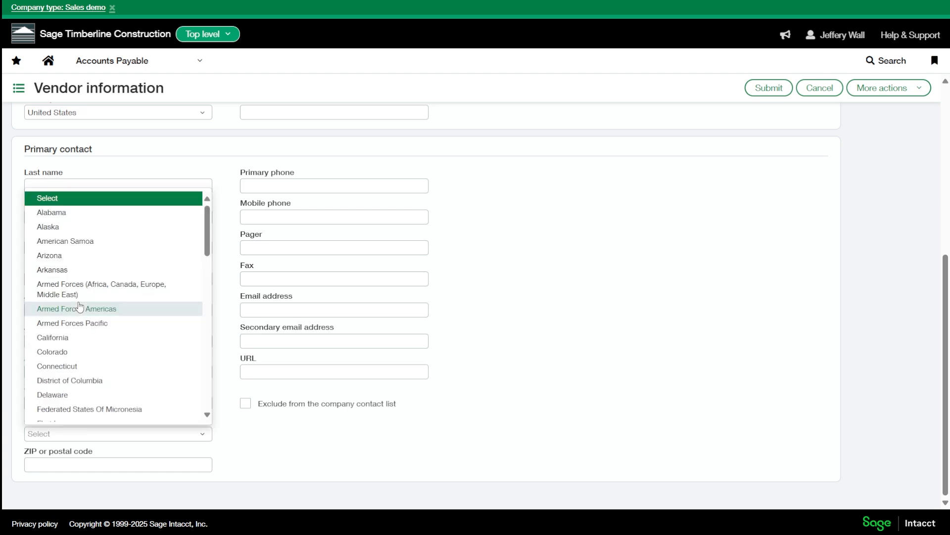
{"action": "left_click", "coordinate": [51, 338]}
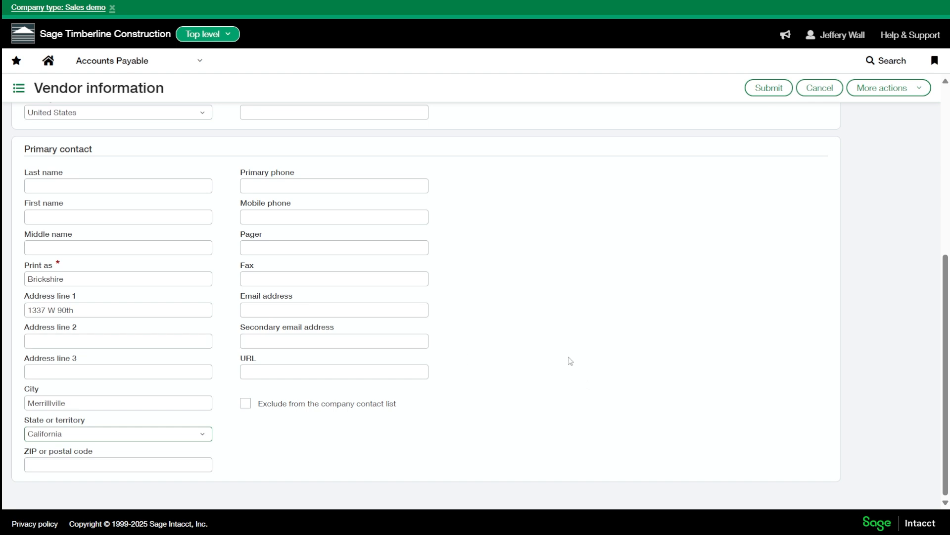
Submit the new Brickshire vendor and exit full screen
{"action": "scroll", "coordinate": [580, 351], "scroll_direction": "up", "scroll_amount": 6}
{"action": "left_click", "coordinate": [762, 93]}
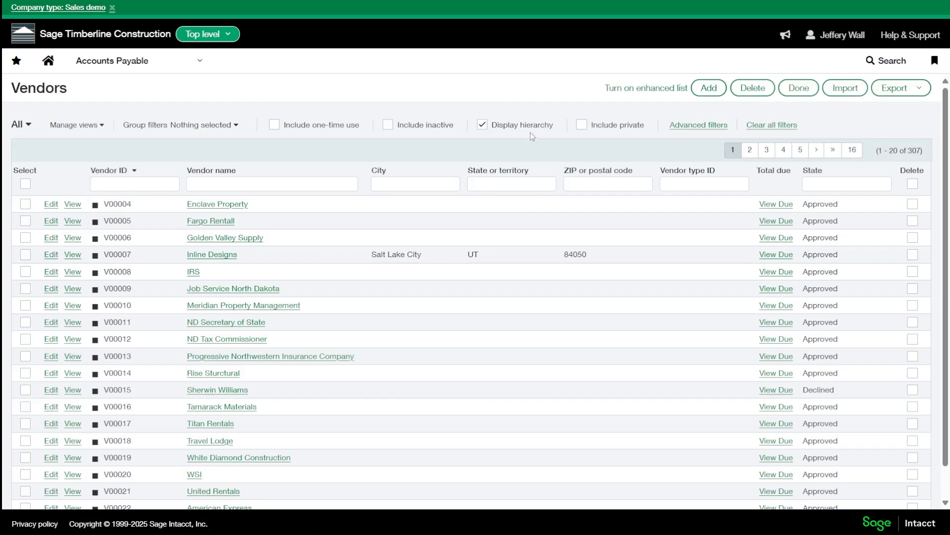
{"action": "key", "text": "F11"}
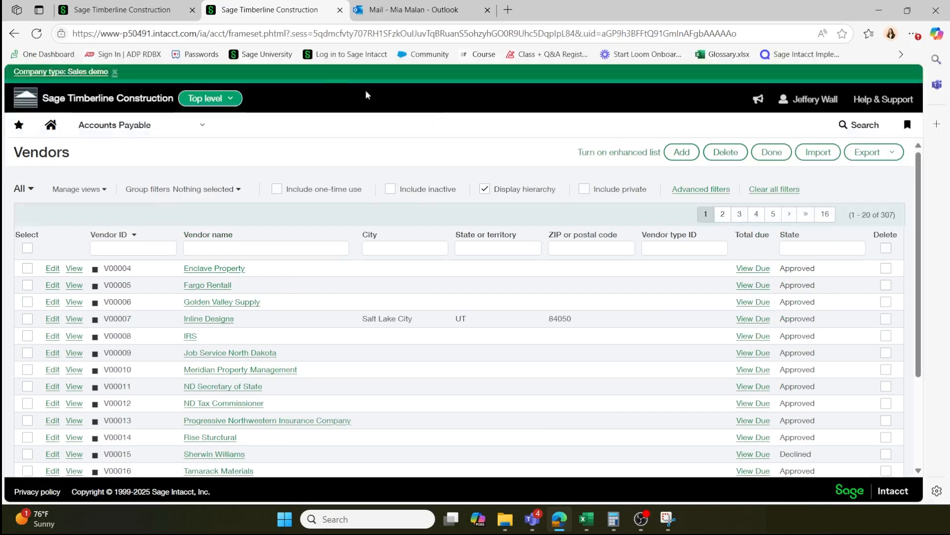
Read the Outlook approval-request email for Brickshire V10145, then return to Intacct
{"action": "left_click", "coordinate": [410, 12]}
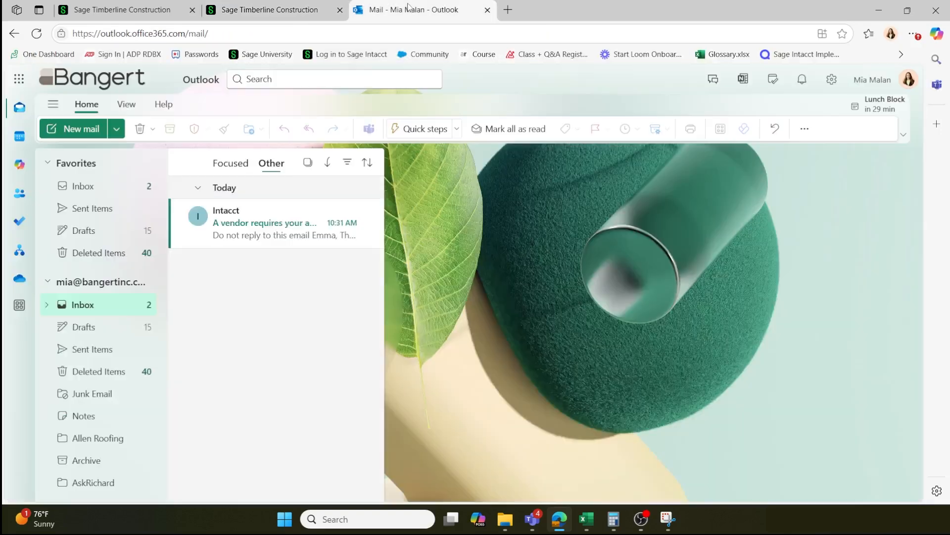
{"action": "left_click", "coordinate": [296, 232]}
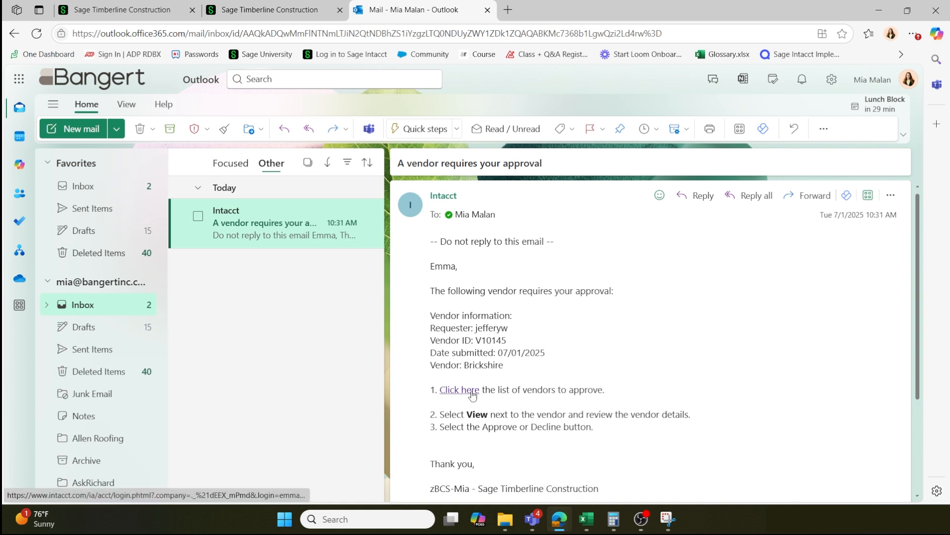
{"action": "left_click", "coordinate": [156, 11]}
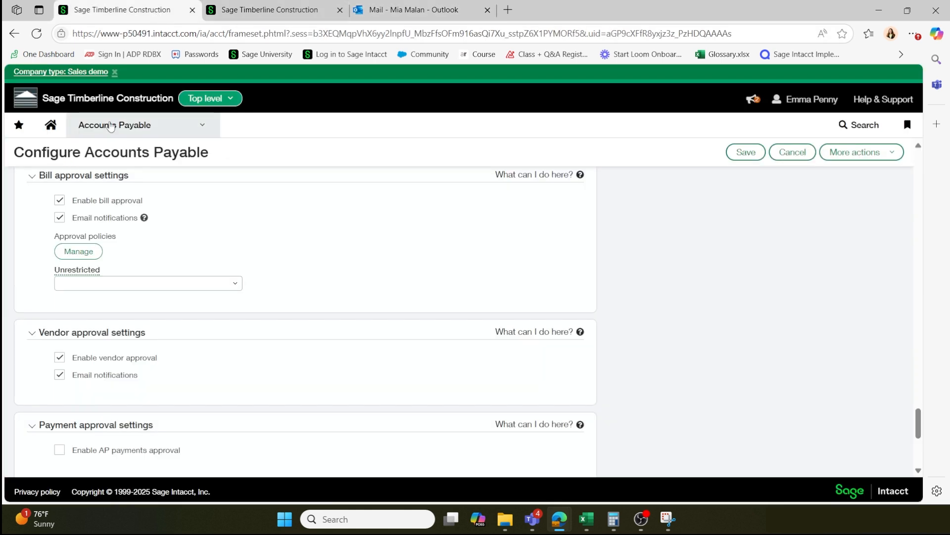
Go to Accounts Payable Approve vendors, leaving the configuration page, and view Brickshire
{"action": "left_click", "coordinate": [119, 125]}
{"action": "left_click", "coordinate": [250, 154]}
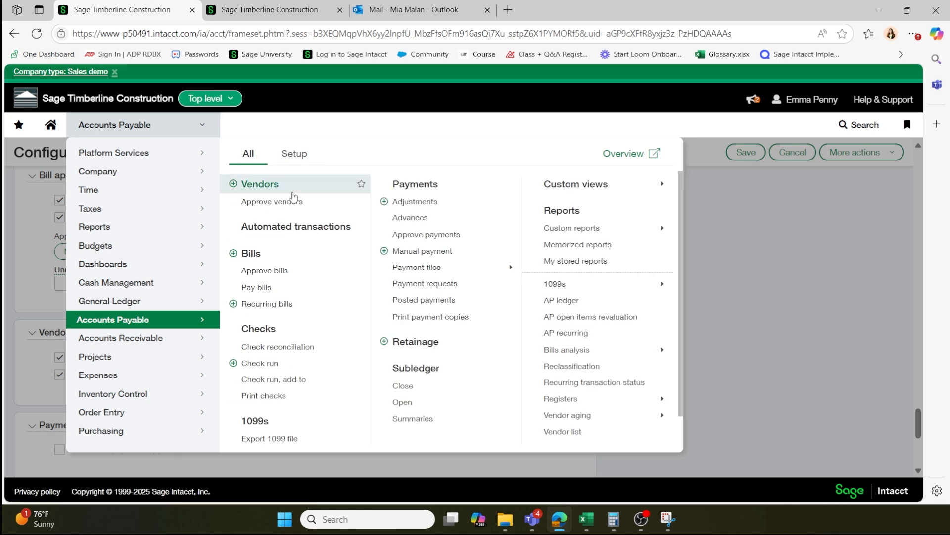
{"action": "left_click", "coordinate": [275, 202]}
{"action": "left_click", "coordinate": [533, 102]}
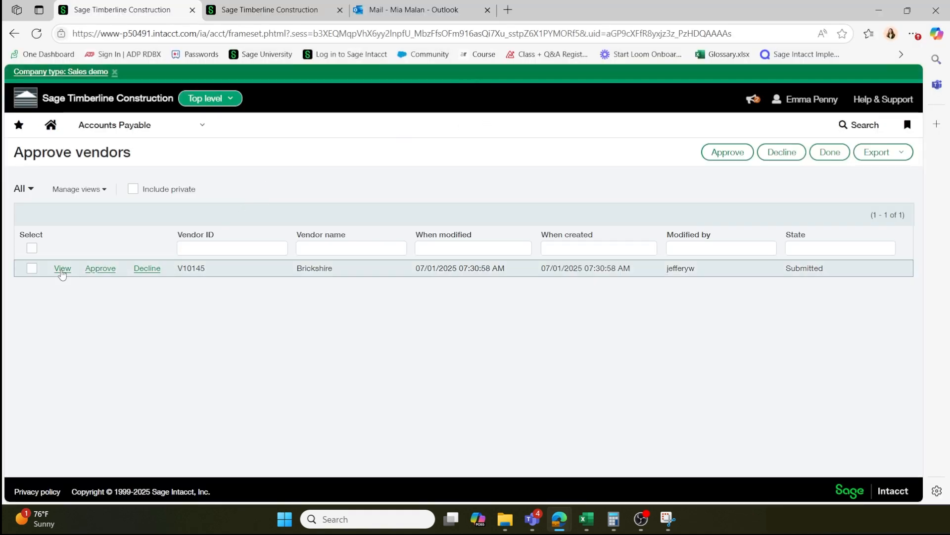
{"action": "left_click", "coordinate": [62, 268]}
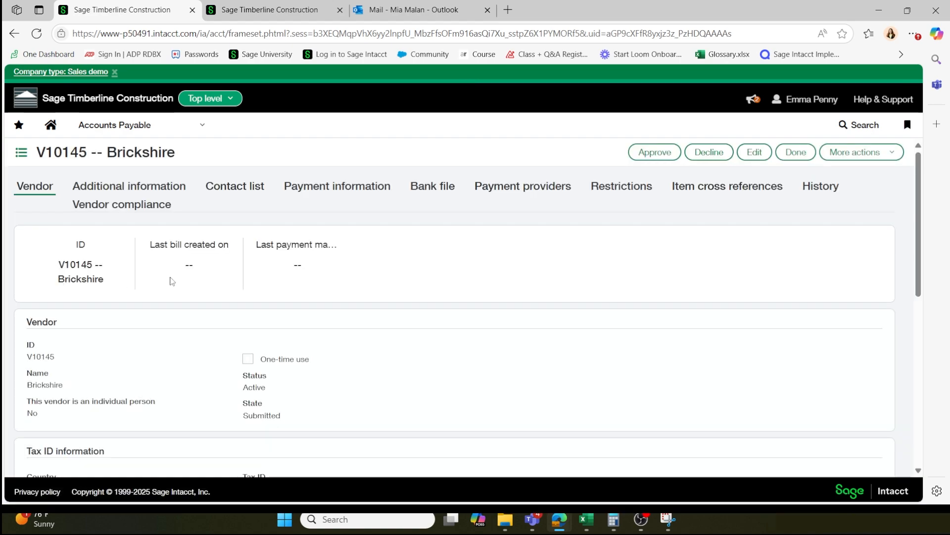
Scroll through the Brickshire V10145 record's tax and primary contact details in full screen
{"action": "key", "text": "F11"}
{"action": "scroll", "coordinate": [277, 289], "scroll_direction": "down", "scroll_amount": 4}
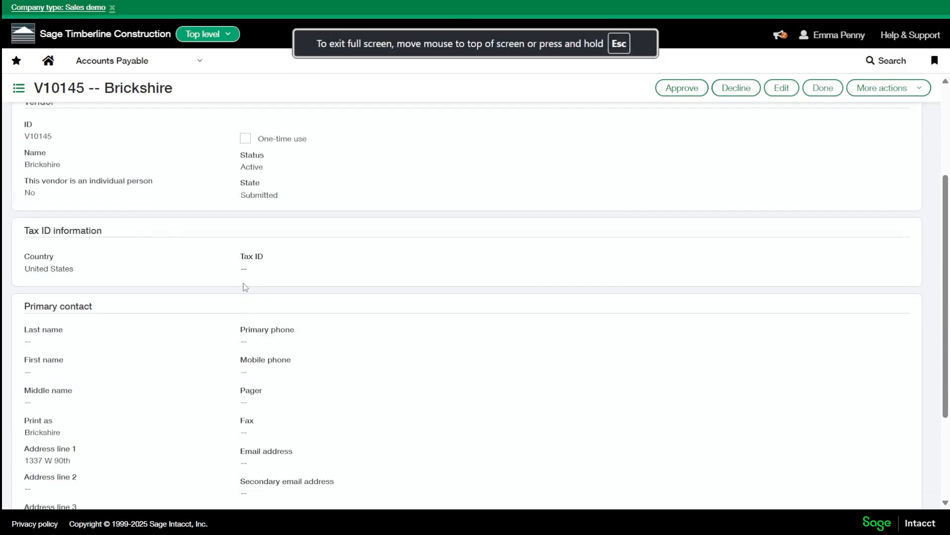
{"action": "scroll", "coordinate": [223, 263], "scroll_direction": "up", "scroll_amount": 3}
{"action": "scroll", "coordinate": [225, 282], "scroll_direction": "down", "scroll_amount": 3}
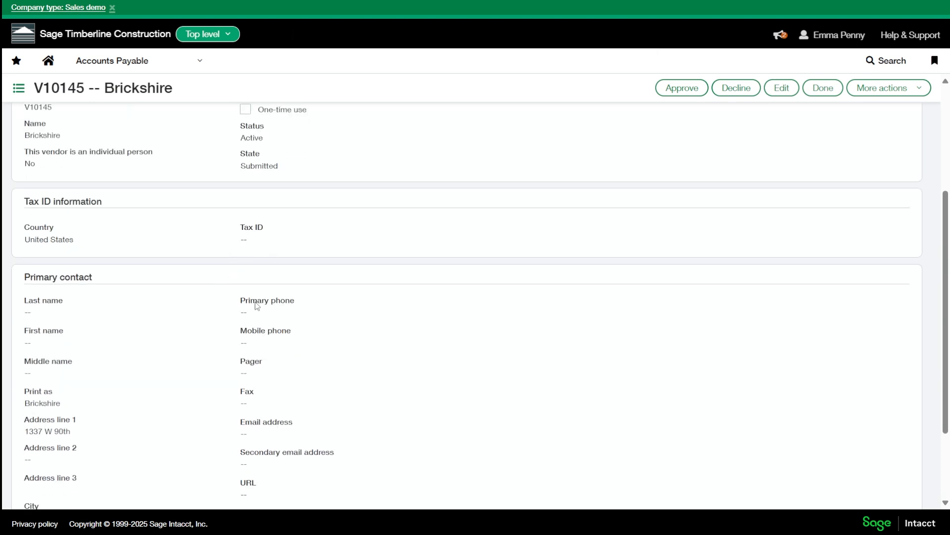
{"action": "scroll", "coordinate": [250, 302], "scroll_direction": "down", "scroll_amount": 2}
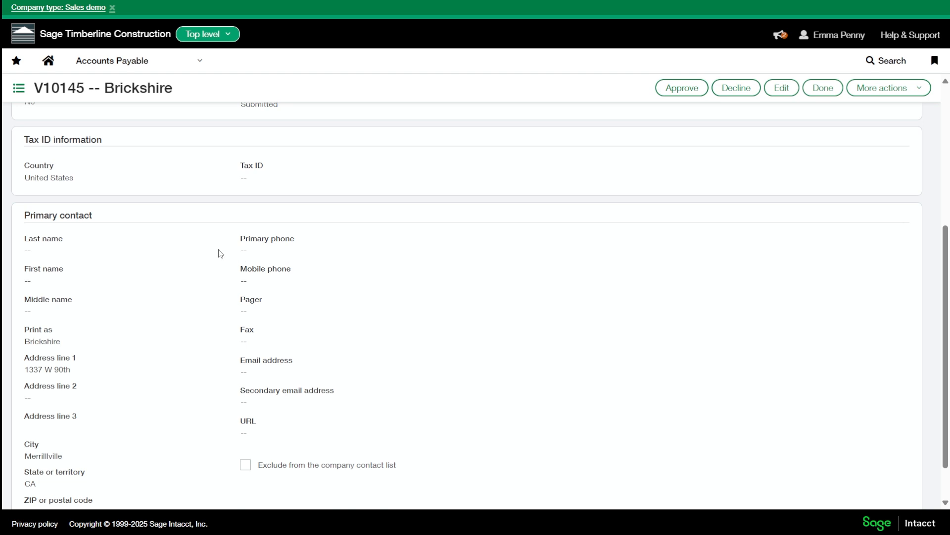
{"action": "scroll", "coordinate": [270, 289], "scroll_direction": "down", "scroll_amount": 1}
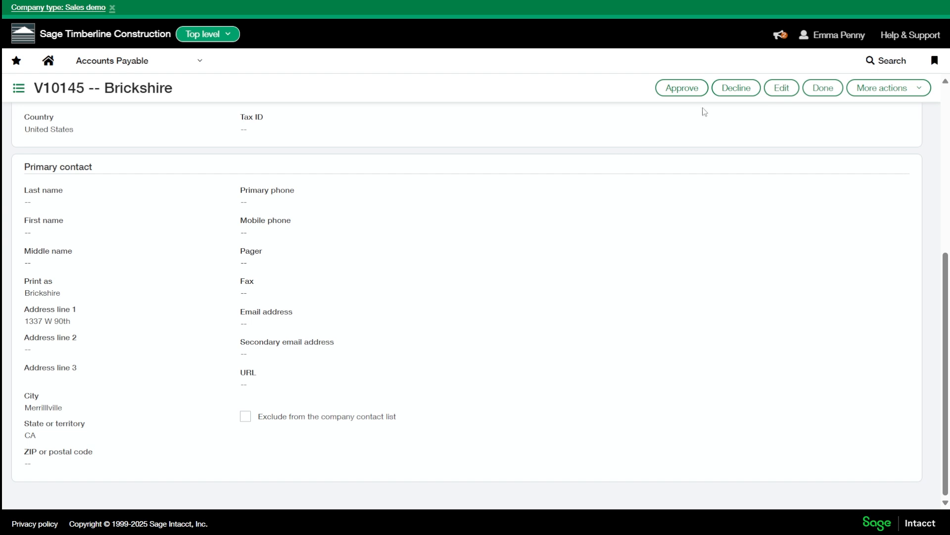
Decline Brickshire with the comment 'Please add emal and phone number.'
{"action": "left_click", "coordinate": [736, 88]}
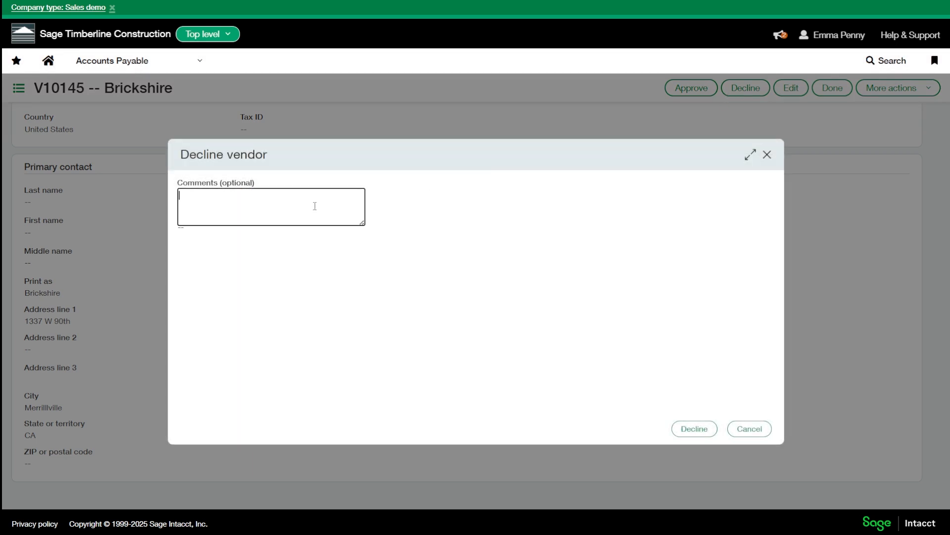
{"action": "type", "text": "Please add emal and phone num"}
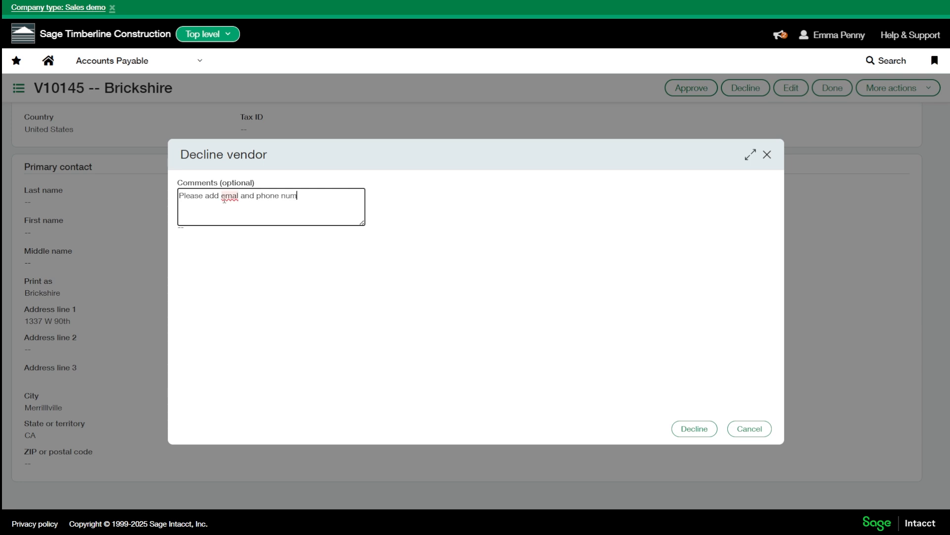
{"action": "type", "text": "ber."}
{"action": "right_click", "coordinate": [241, 200]}
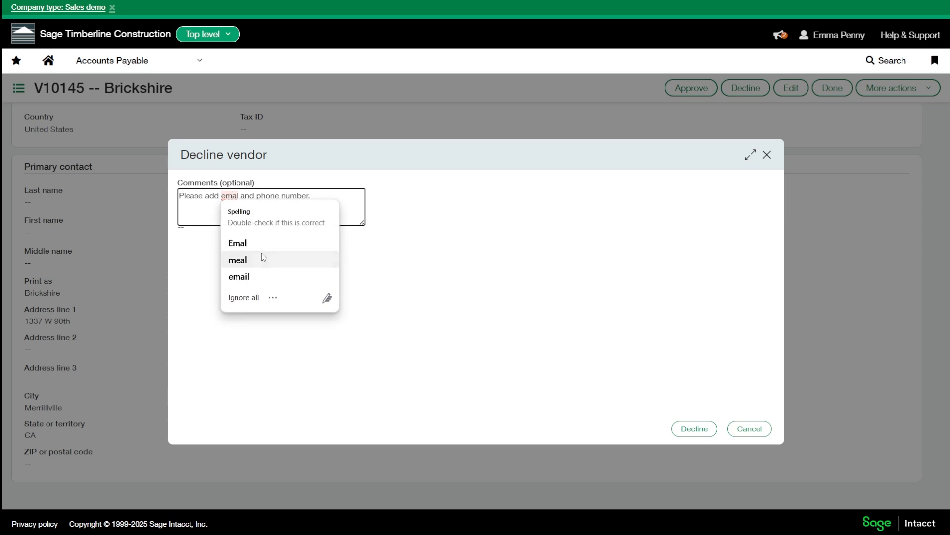
{"action": "left_click", "coordinate": [351, 297]}
{"action": "left_click", "coordinate": [693, 429]}
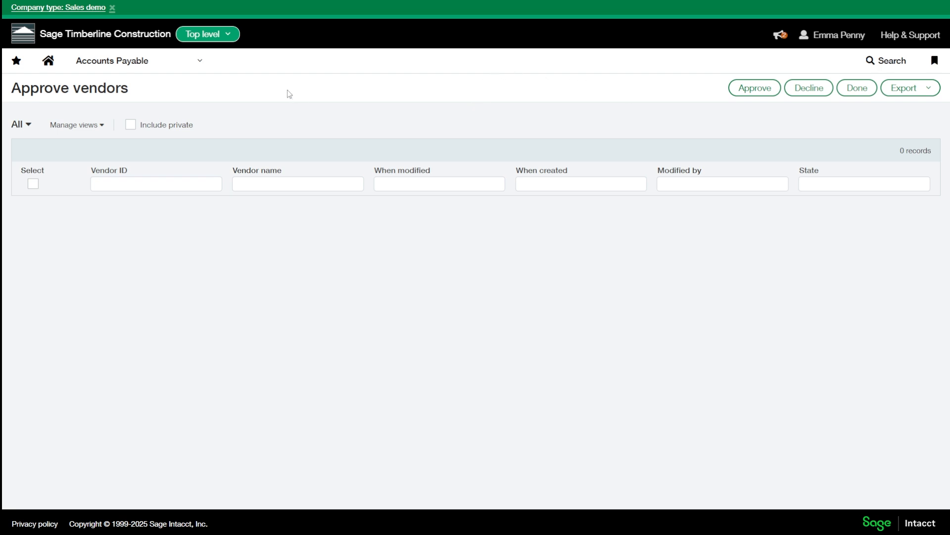
Open the VENDOR_APPROVAL_DECLINED smart event in Platform Services and step through to its email properties
{"action": "left_click", "coordinate": [156, 66]}
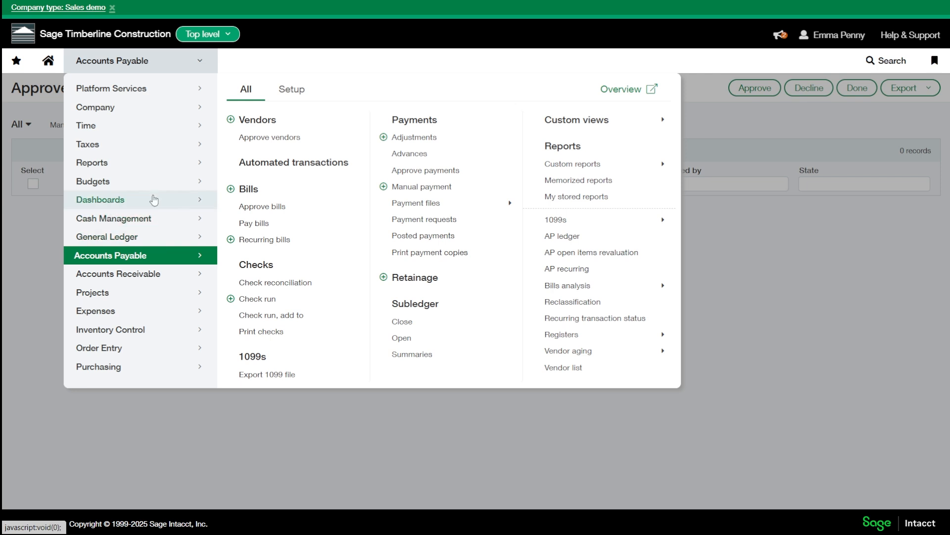
{"action": "left_click", "coordinate": [136, 97]}
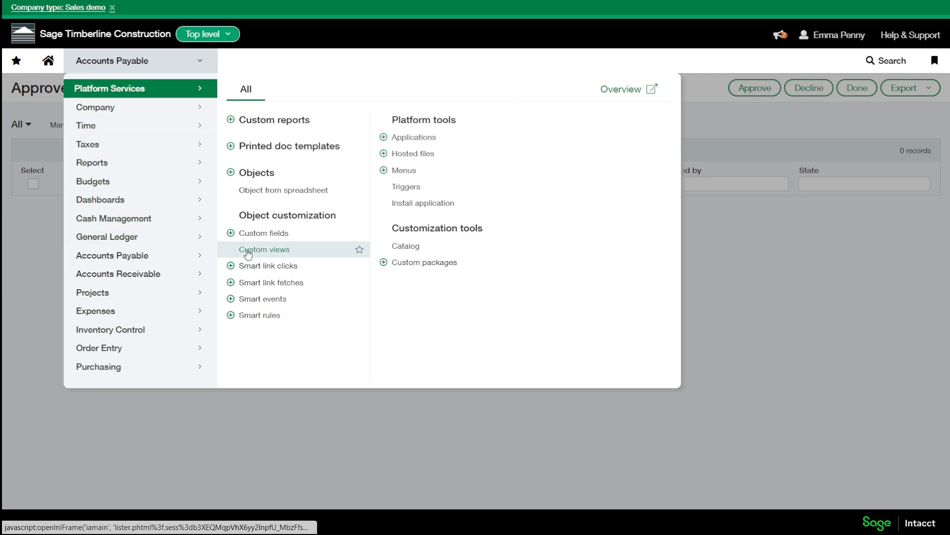
{"action": "left_click", "coordinate": [289, 301]}
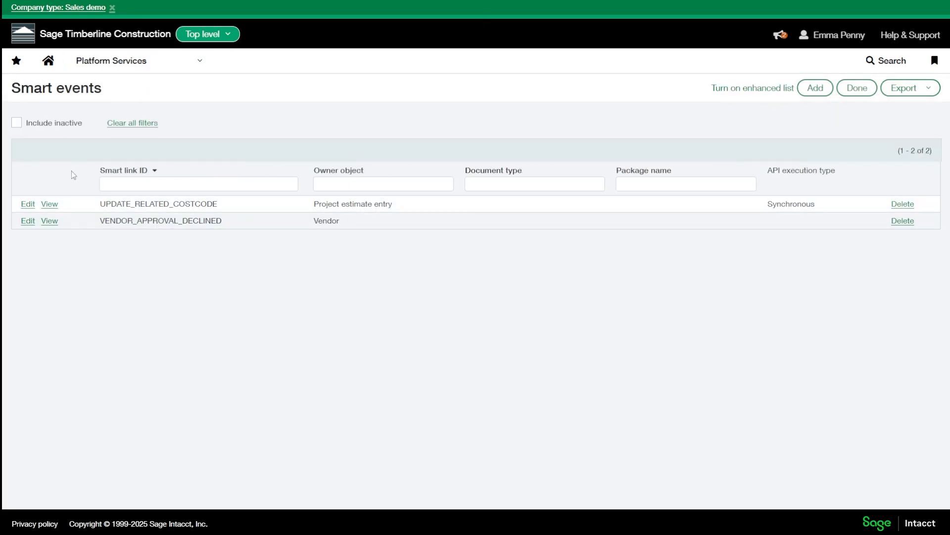
{"action": "left_click", "coordinate": [28, 226]}
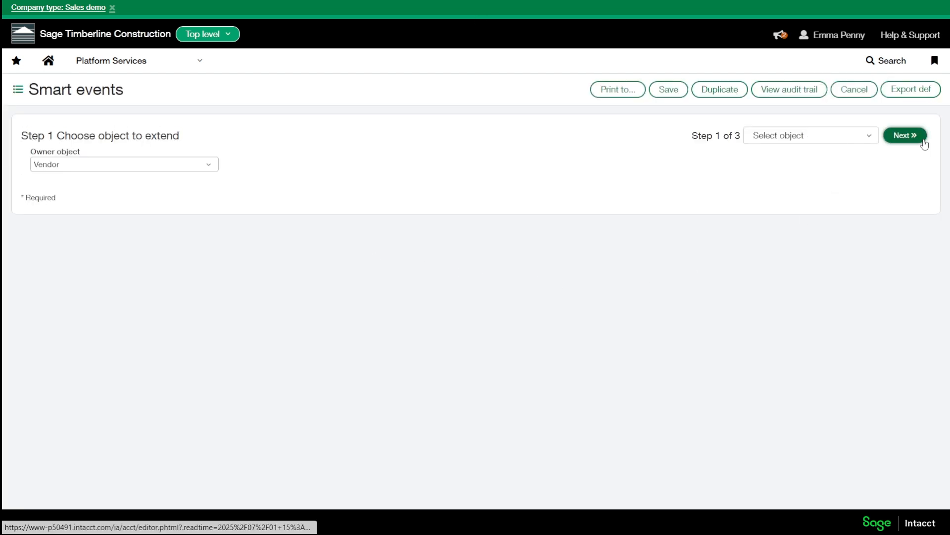
{"action": "left_click", "coordinate": [922, 142]}
{"action": "left_click", "coordinate": [918, 142]}
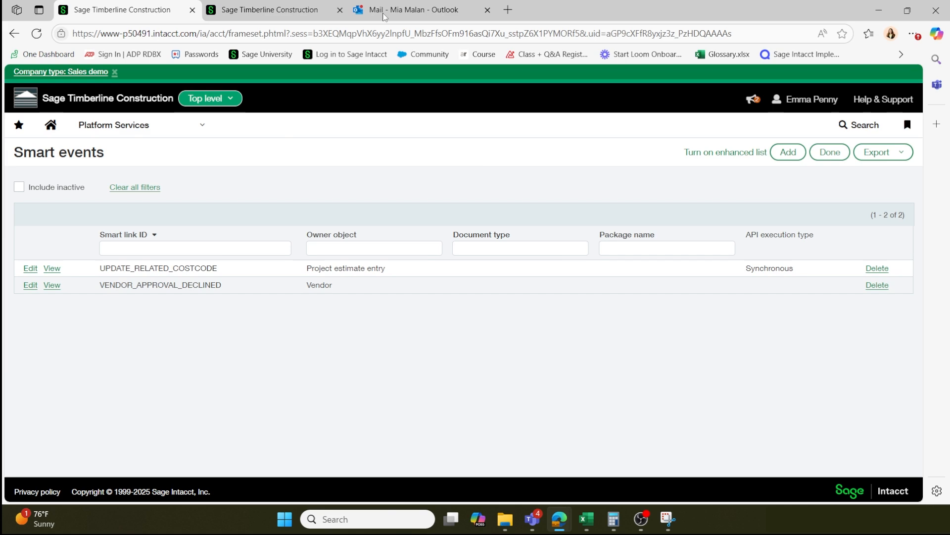
Open the Vendor Declined email for Brickshire V10145 in Focused mail, then return to Intacct's Vendors list
{"action": "left_click", "coordinate": [386, 7]}
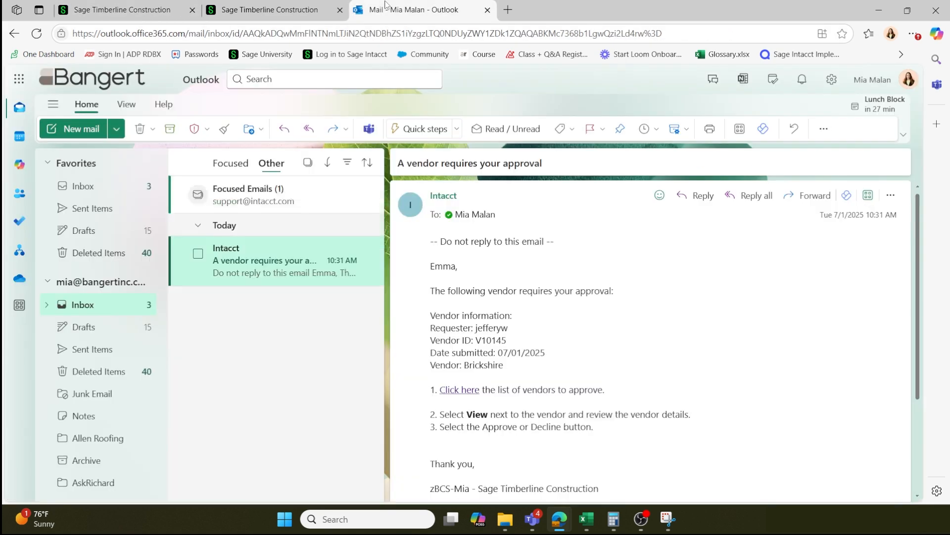
{"action": "left_click", "coordinate": [270, 203]}
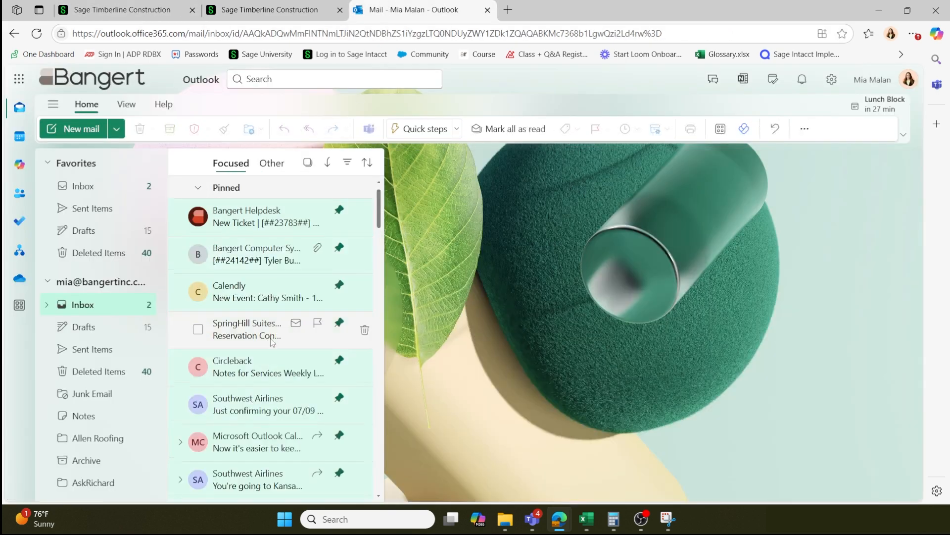
{"action": "scroll", "coordinate": [272, 342], "scroll_direction": "down", "scroll_amount": 6}
{"action": "left_click", "coordinate": [272, 289]}
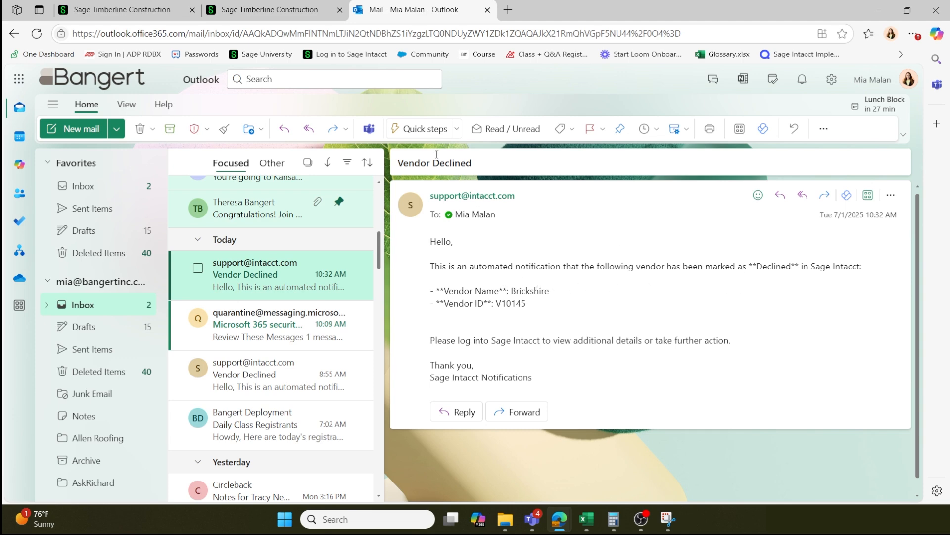
{"action": "left_click", "coordinate": [269, 10]}
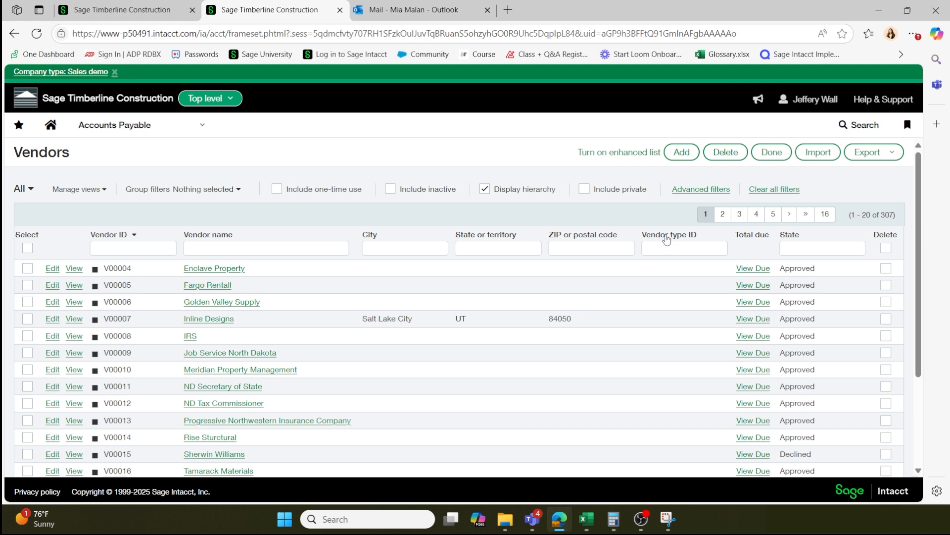
Filter the Vendors list's State column by 'dec' to show the five declined vendors
{"action": "left_click", "coordinate": [817, 252]}
{"action": "left_click", "coordinate": [817, 253]}
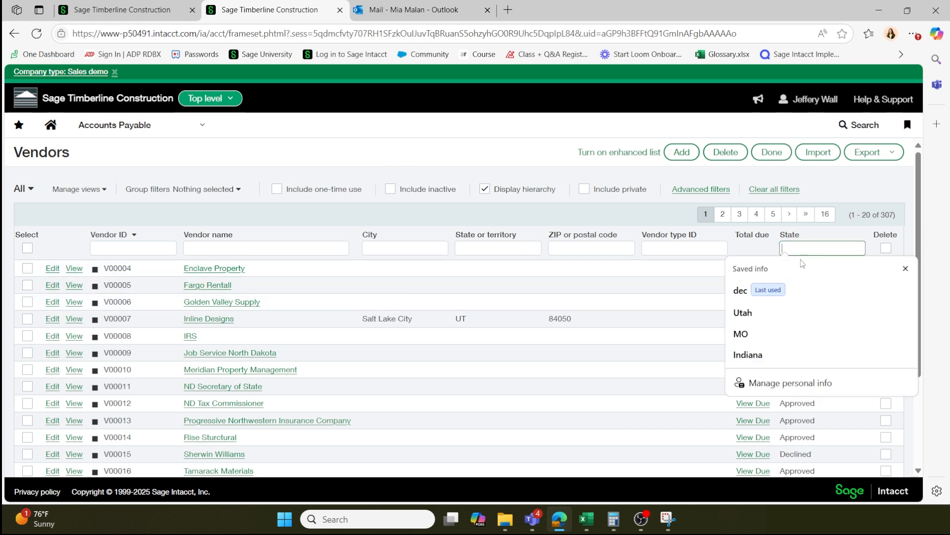
{"action": "left_click", "coordinate": [740, 291]}
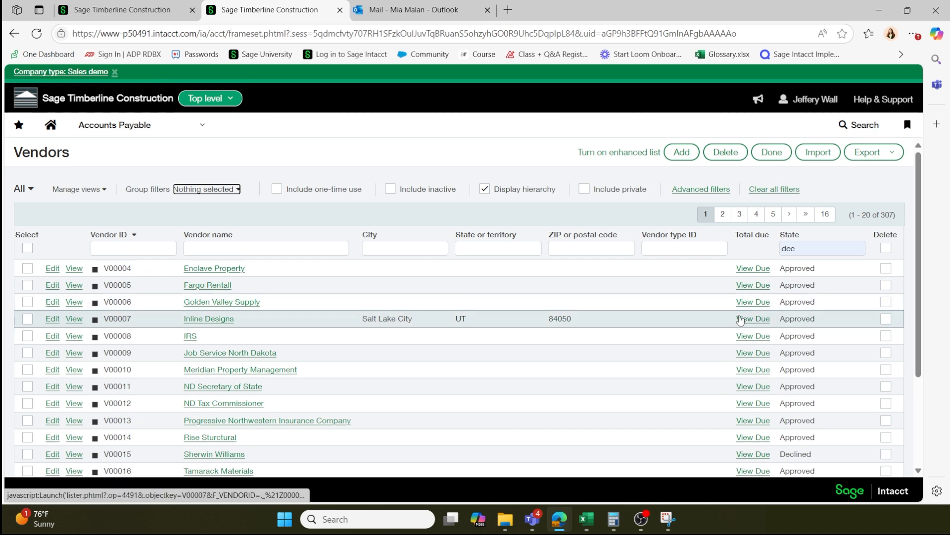
{"action": "left_click", "coordinate": [815, 252]}
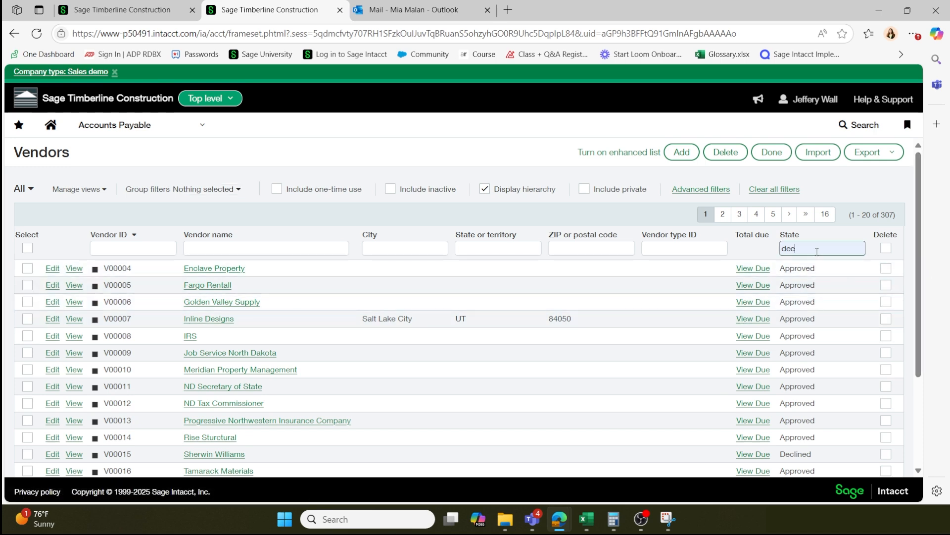
{"action": "key", "text": "Return"}
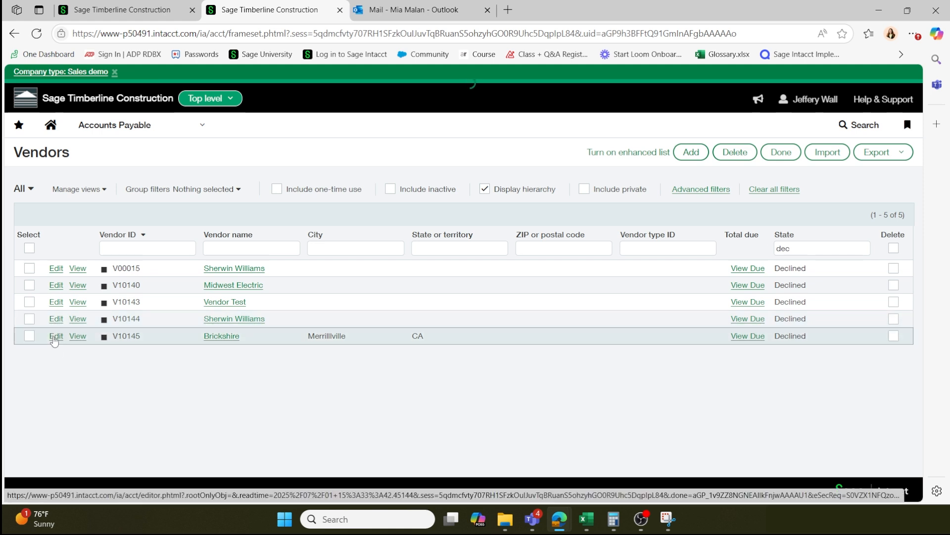
Edit Brickshire and review its approval history
{"action": "left_click", "coordinate": [55, 337]}
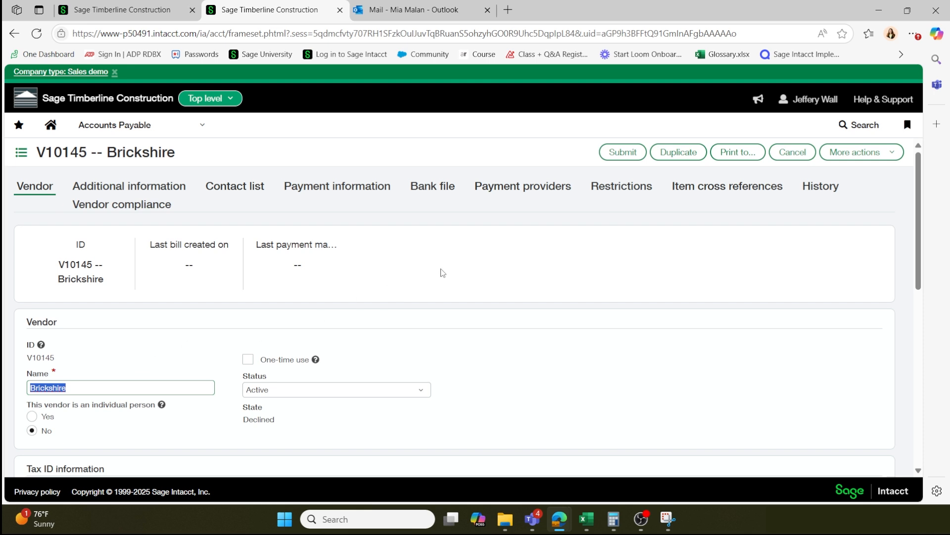
{"action": "left_click", "coordinate": [856, 152]}
{"action": "left_click", "coordinate": [793, 236]}
{"action": "left_click", "coordinate": [816, 189]}
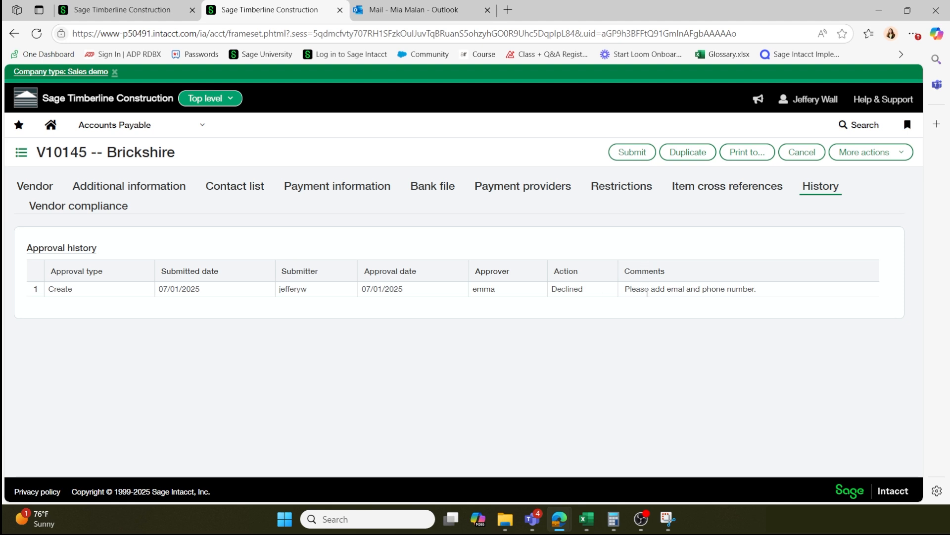
{"action": "left_click", "coordinate": [47, 185]}
Fill in Brickshire's primary contact name, phone and e-mail, and resubmit it for approval
{"action": "scroll", "coordinate": [104, 323], "scroll_direction": "down", "scroll_amount": 8}
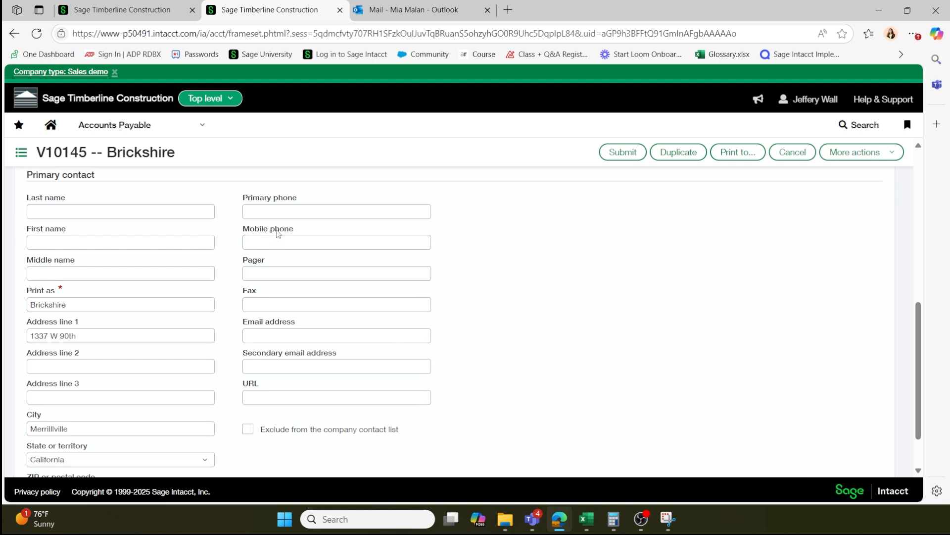
{"action": "left_click", "coordinate": [301, 212]}
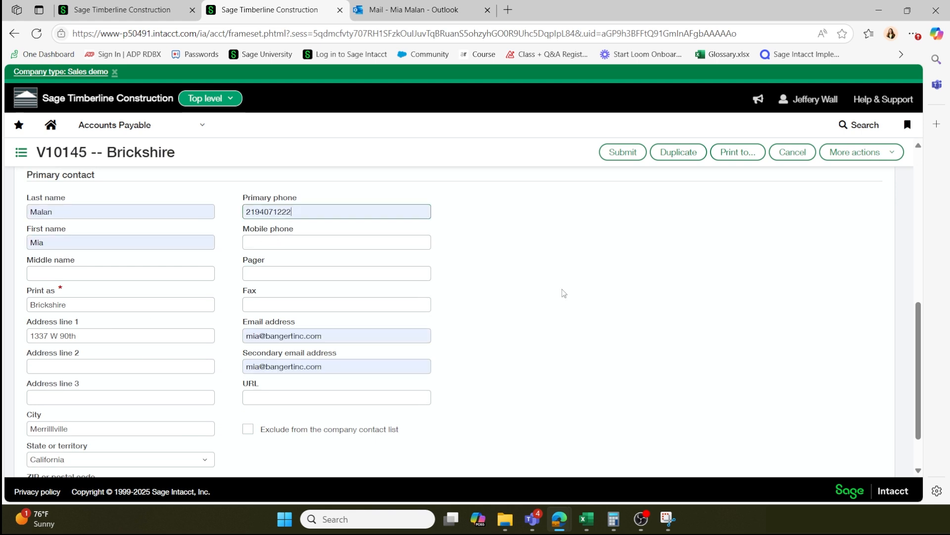
{"action": "left_click", "coordinate": [562, 290]}
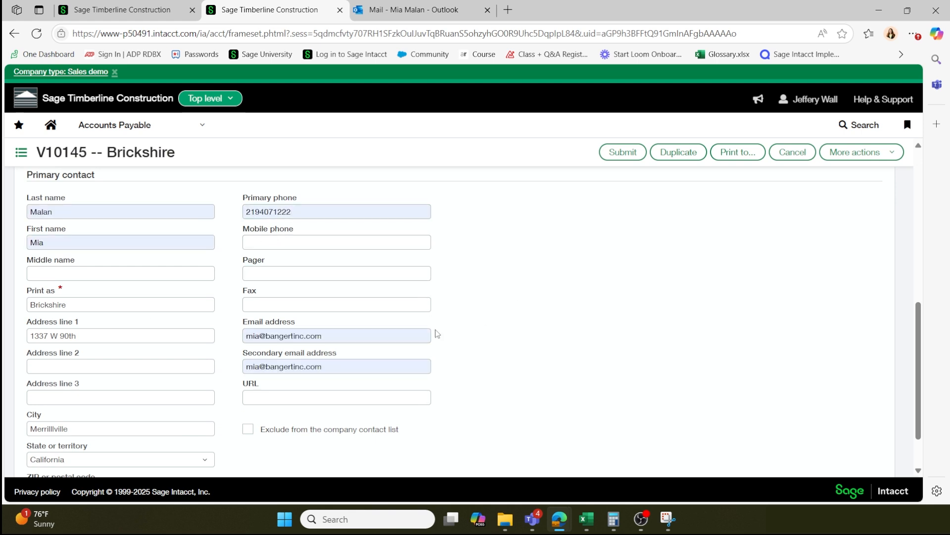
{"action": "left_click", "coordinate": [623, 151]}
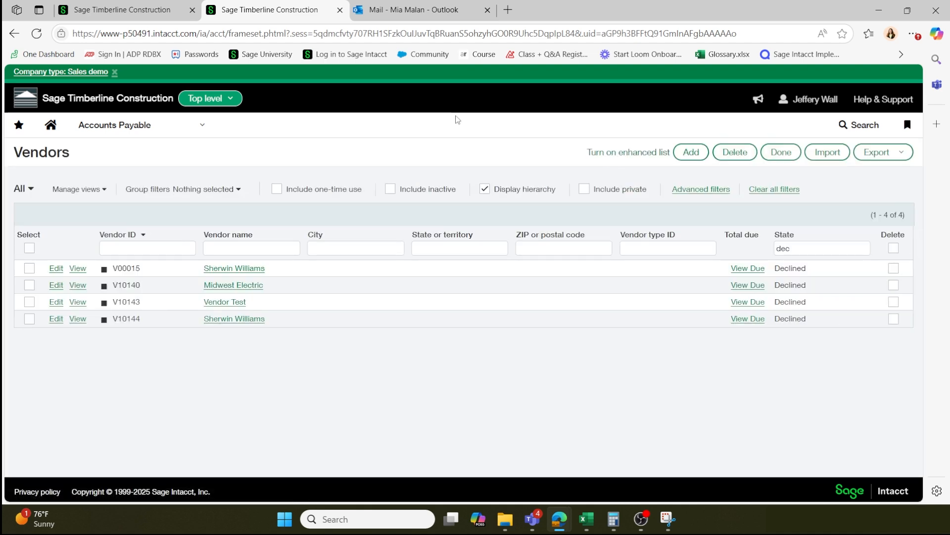
Read the new approval-request email in Outlook's Other inbox, then switch to the approver's Intacct session
{"action": "left_click", "coordinate": [406, 9]}
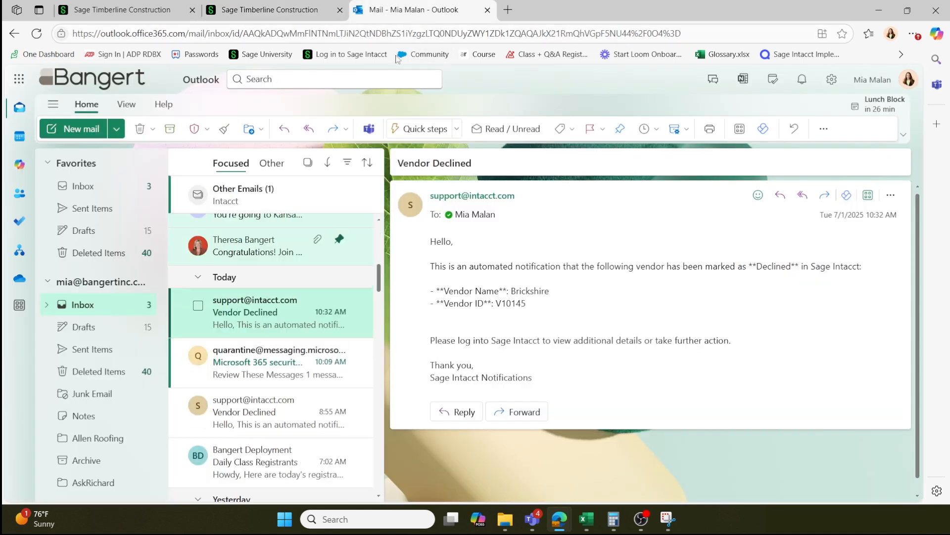
{"action": "left_click", "coordinate": [270, 169]}
{"action": "left_click", "coordinate": [269, 233]}
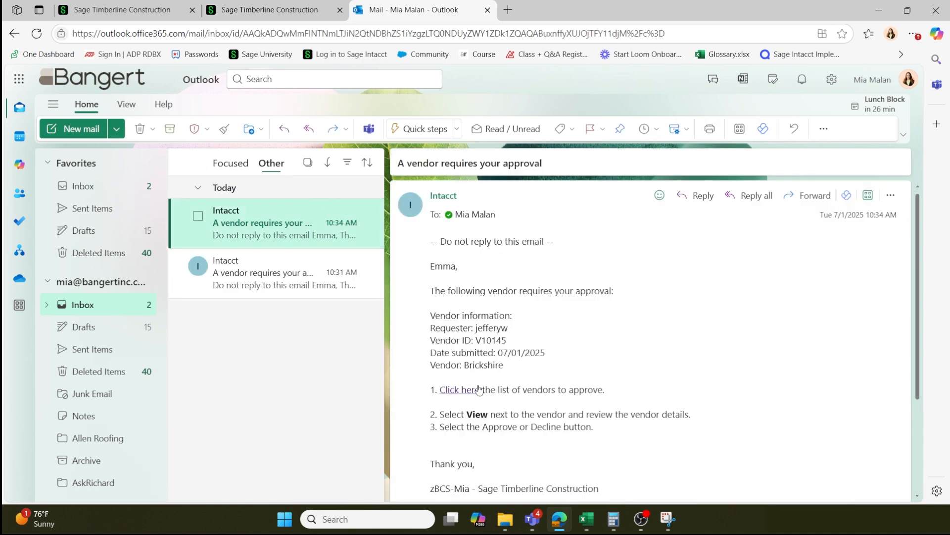
{"action": "left_click", "coordinate": [98, 5]}
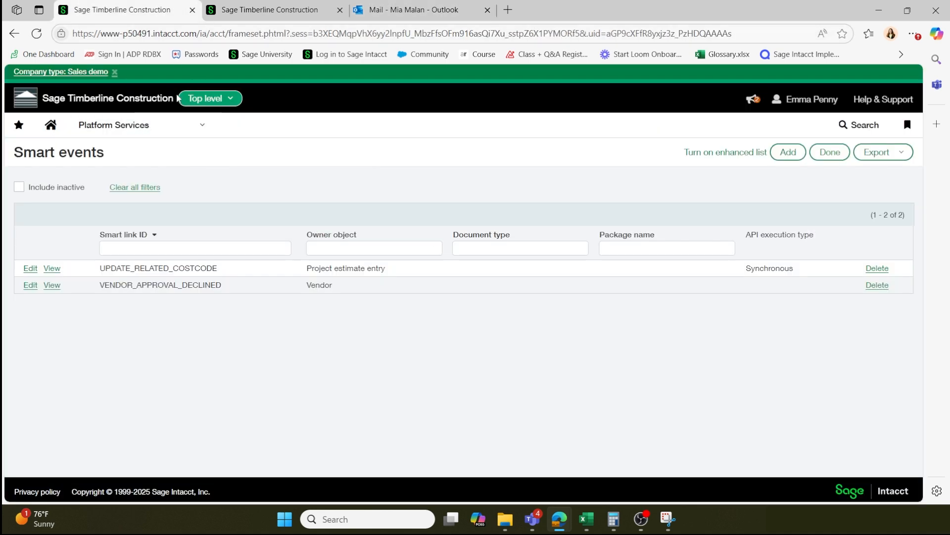
From Approve vendors, open the pending Brickshire vendor and review its approval history
{"action": "left_click", "coordinate": [115, 125]}
{"action": "mouse_move", "coordinate": [128, 318]}
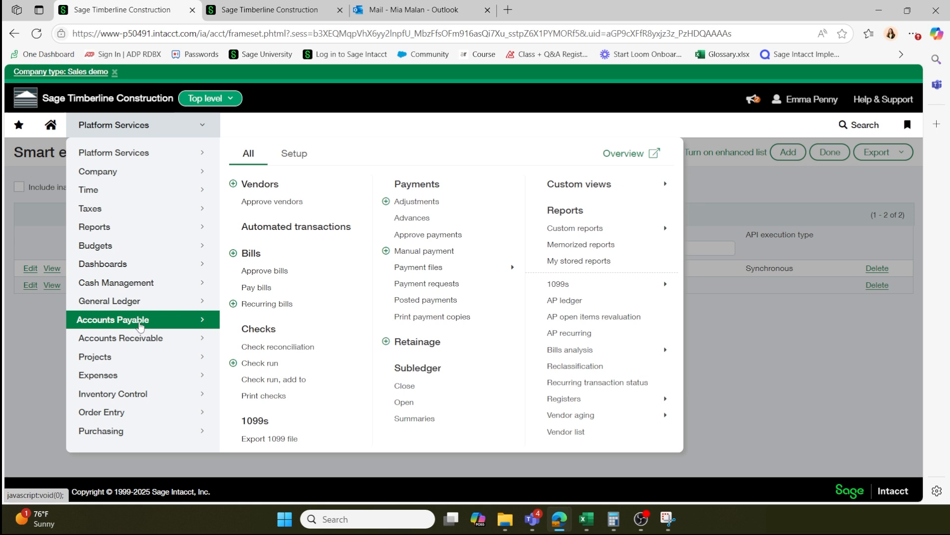
{"action": "left_click", "coordinate": [273, 202]}
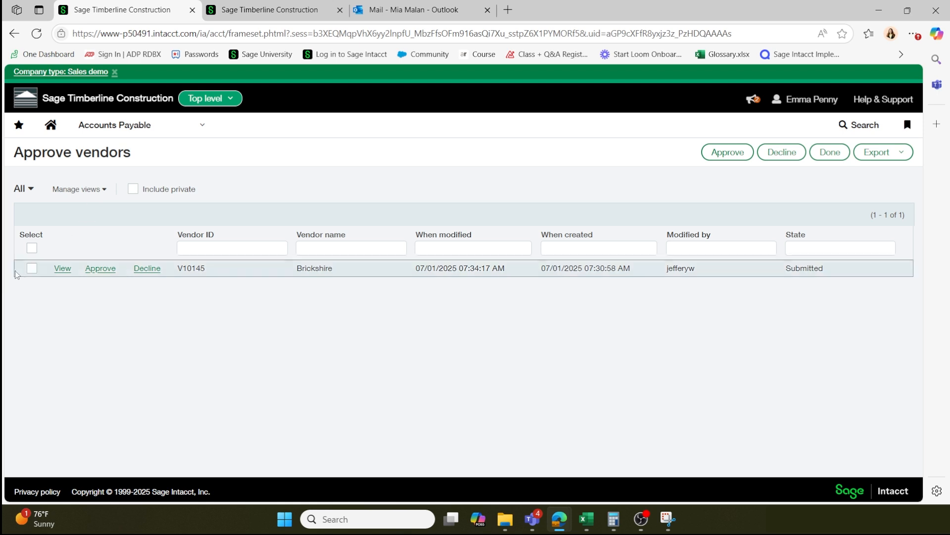
{"action": "left_click", "coordinate": [59, 270]}
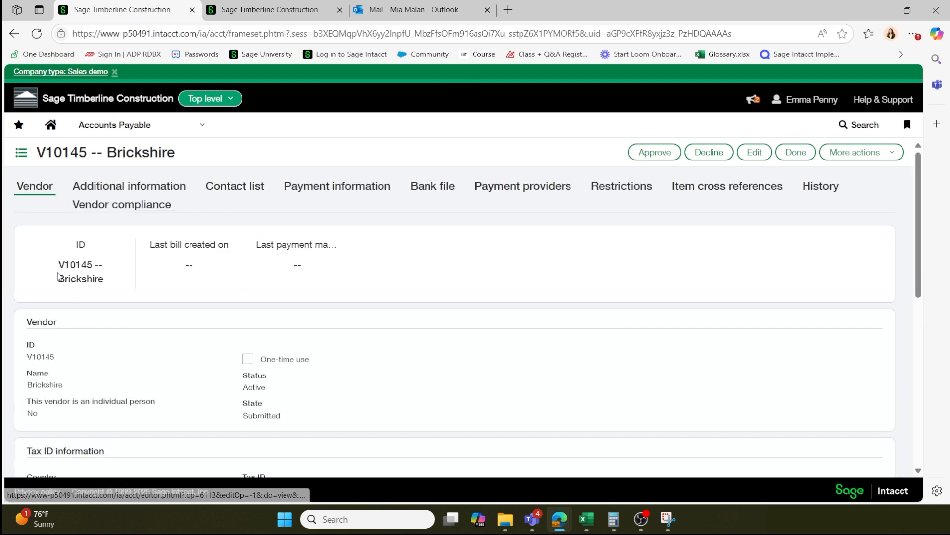
{"action": "left_click", "coordinate": [830, 188]}
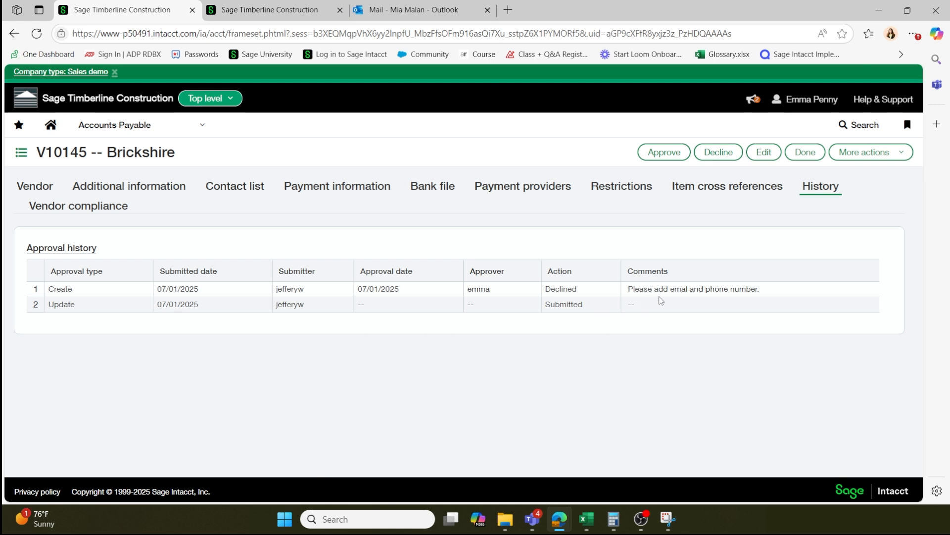
Back on the Vendor tab, check Brickshire's primary contact for the new phone and email
{"action": "left_click", "coordinate": [35, 188]}
{"action": "scroll", "coordinate": [128, 301], "scroll_direction": "down", "scroll_amount": 5}
{"action": "scroll", "coordinate": [128, 301], "scroll_direction": "down", "scroll_amount": 2}
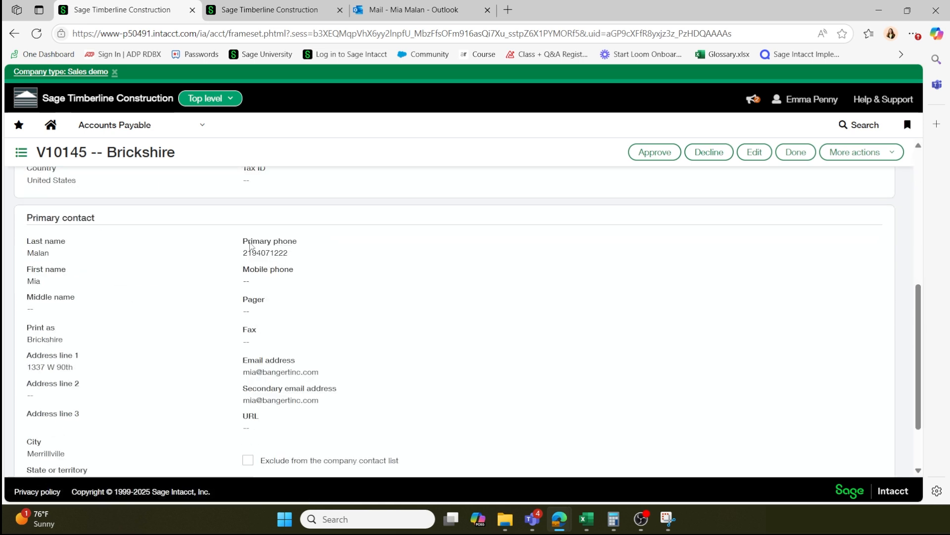
{"action": "left_click", "coordinate": [855, 151]}
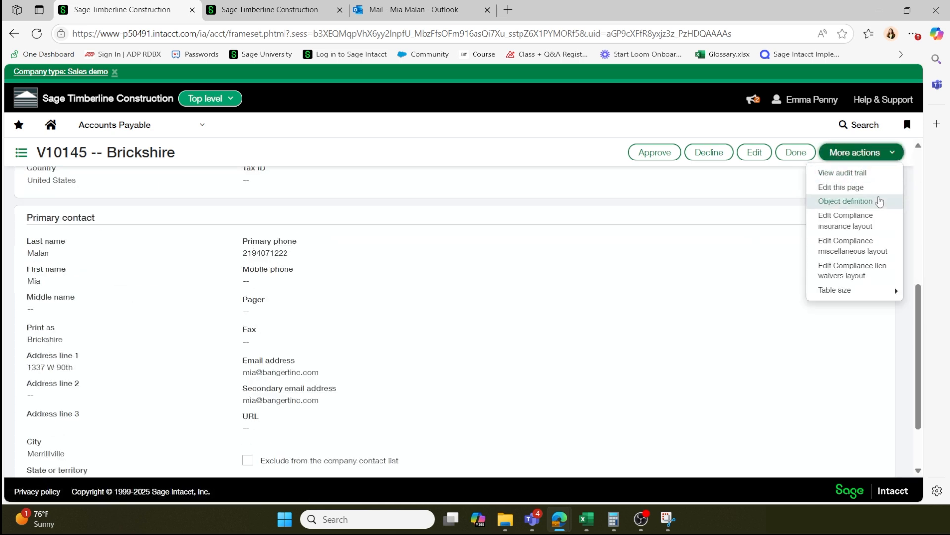
{"action": "left_click", "coordinate": [877, 186]}
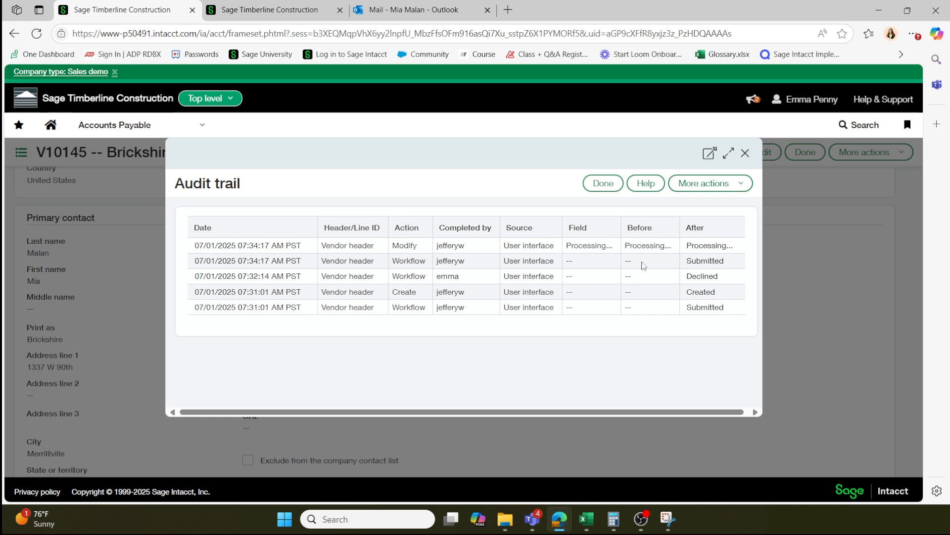
{"action": "left_click", "coordinate": [607, 183]}
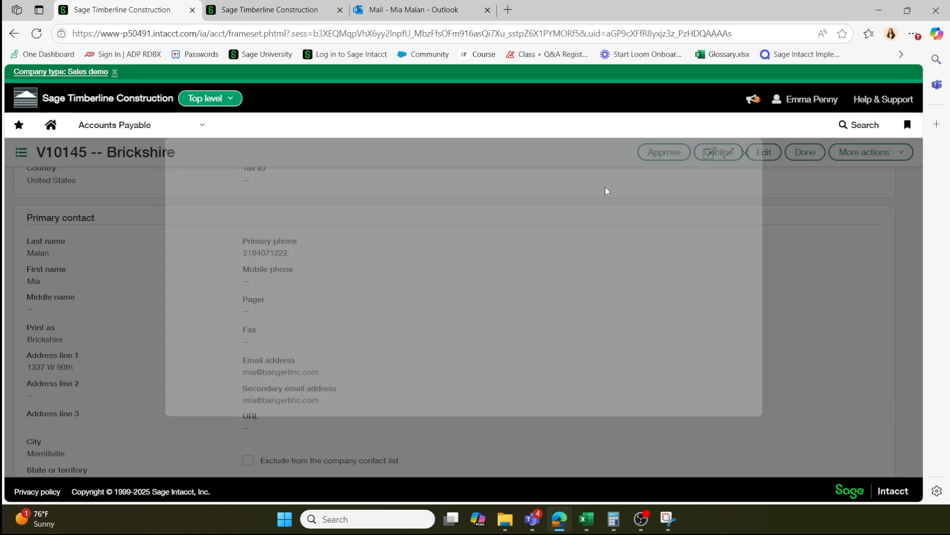
{"action": "scroll", "coordinate": [678, 198], "scroll_direction": "up", "scroll_amount": 7}
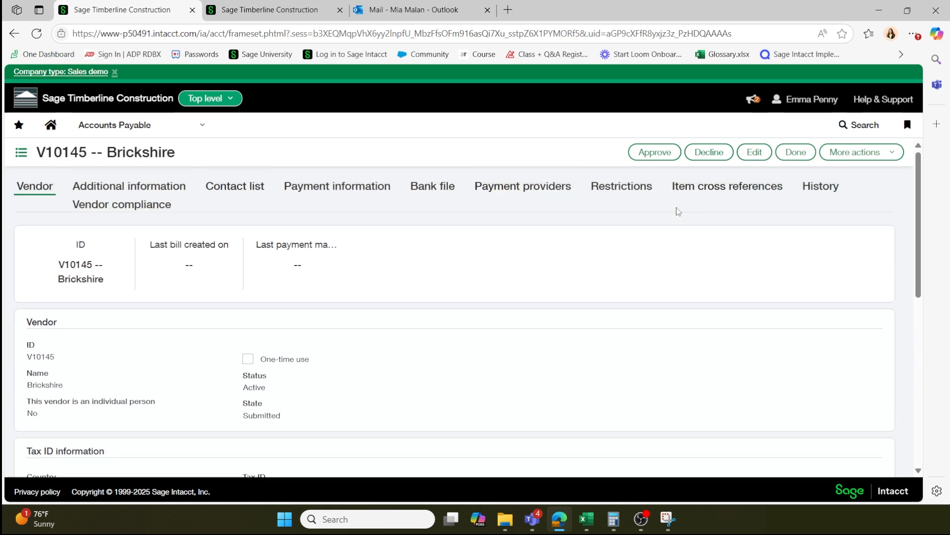
Approve Brickshire V10145 and confirm, leaving no vendors awaiting approval
{"action": "left_click", "coordinate": [666, 156]}
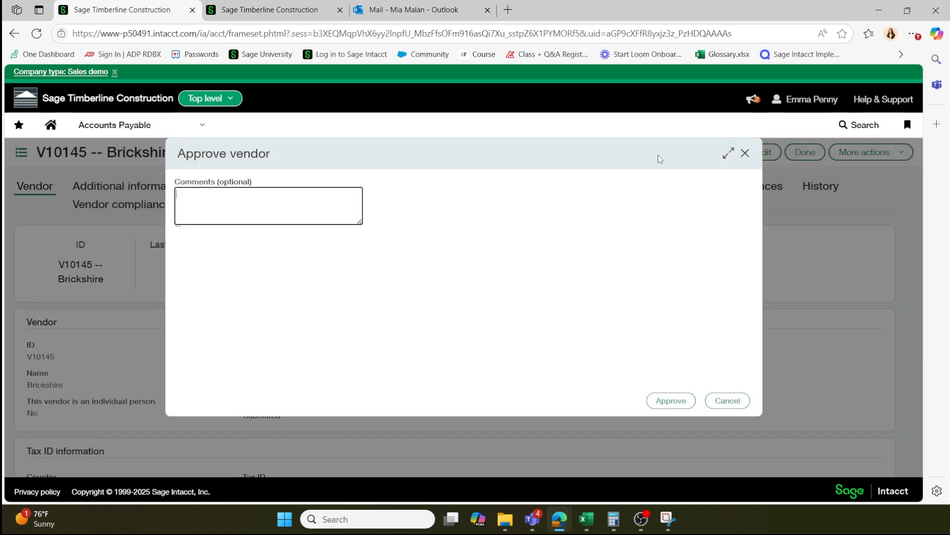
{"action": "left_click", "coordinate": [667, 402]}
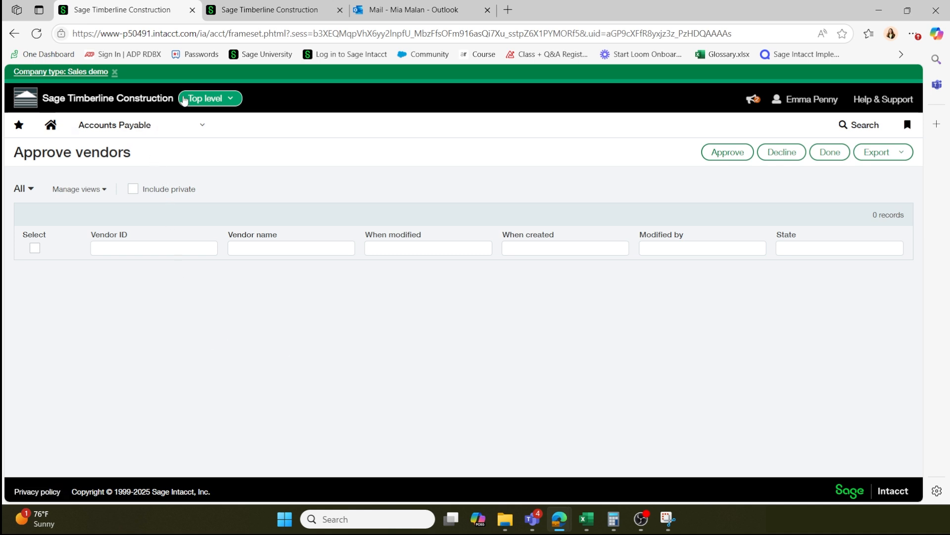
As submitter, open Enclave Property from the Vendors list to its Bank file details
{"action": "left_click", "coordinate": [225, 6]}
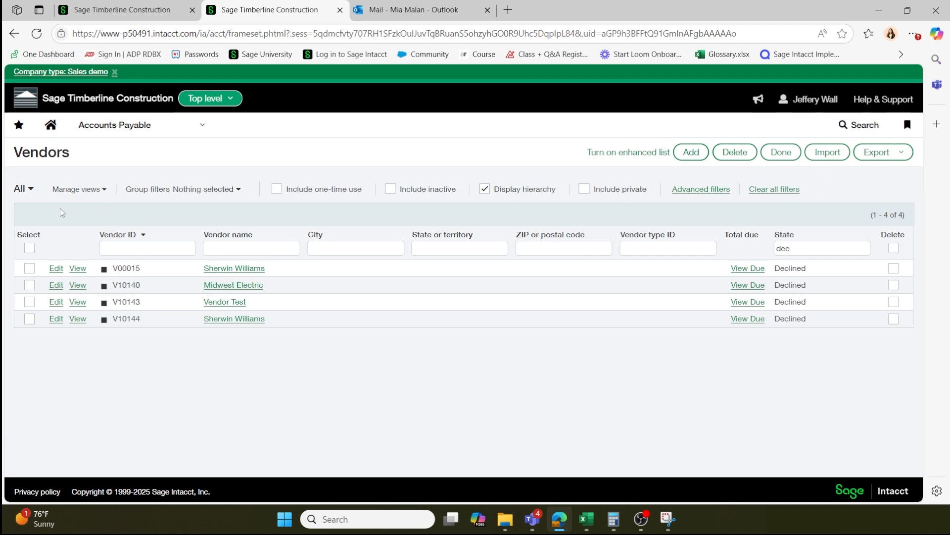
{"action": "left_click", "coordinate": [115, 125]}
{"action": "left_click", "coordinate": [257, 188]}
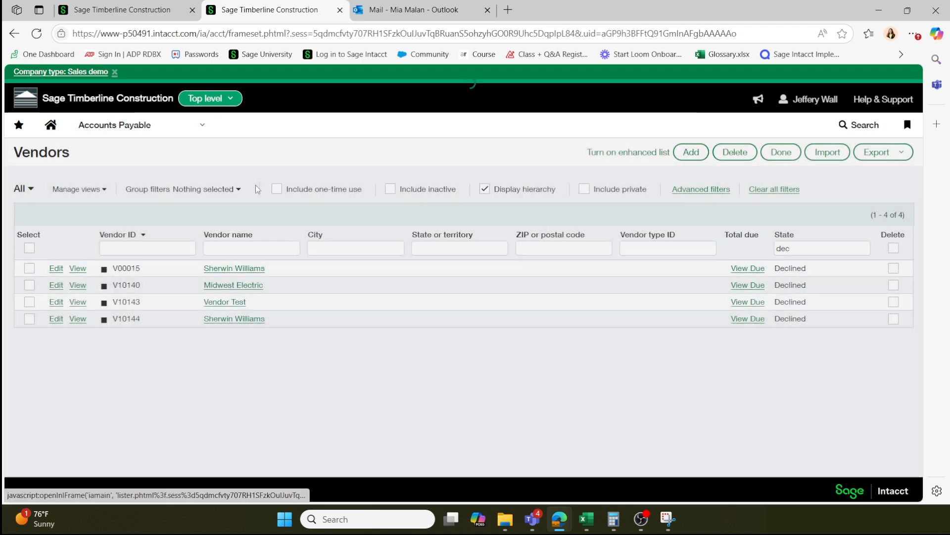
{"action": "left_click", "coordinate": [53, 269]}
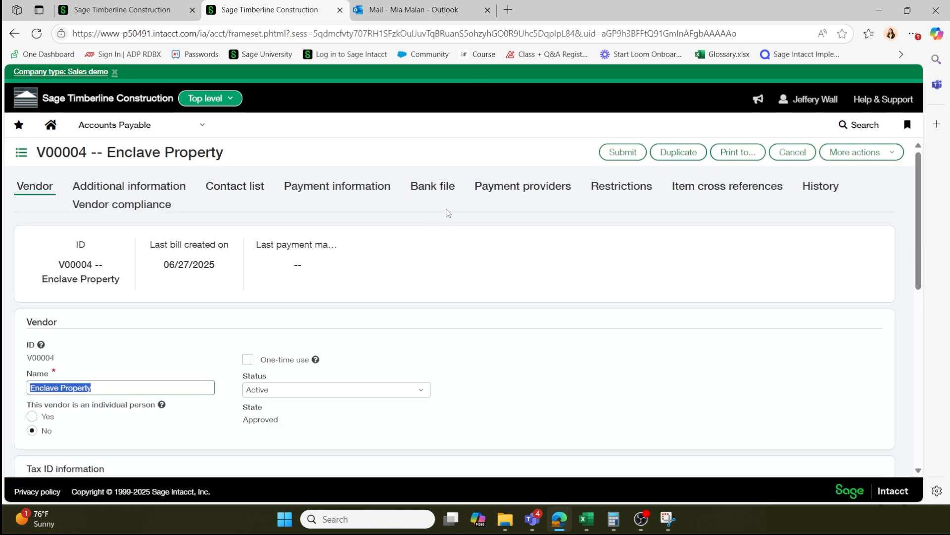
{"action": "left_click", "coordinate": [433, 186]}
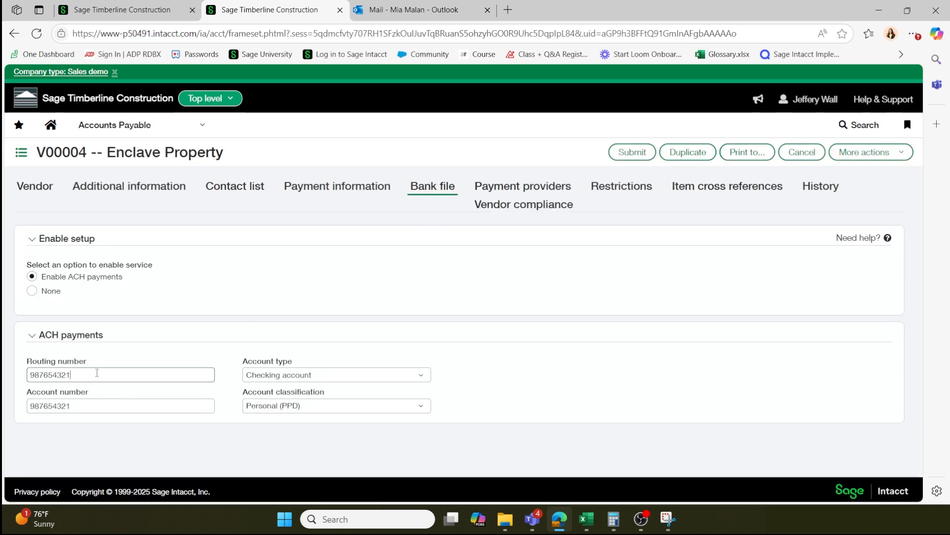
Change the bank account number to 987654322 and resubmit the vendor for approval
{"action": "left_click", "coordinate": [69, 405]}
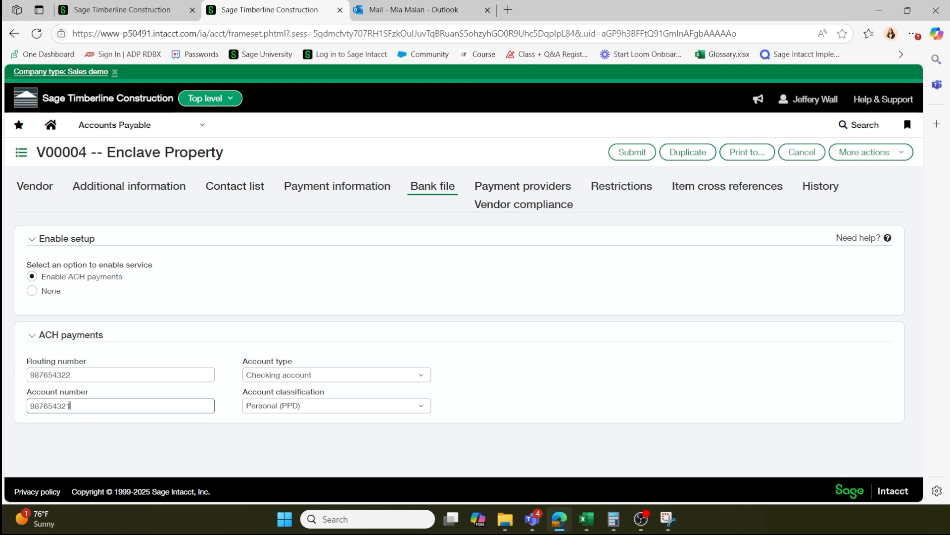
{"action": "key", "text": "BackSpace"}
{"action": "type", "text": "2"}
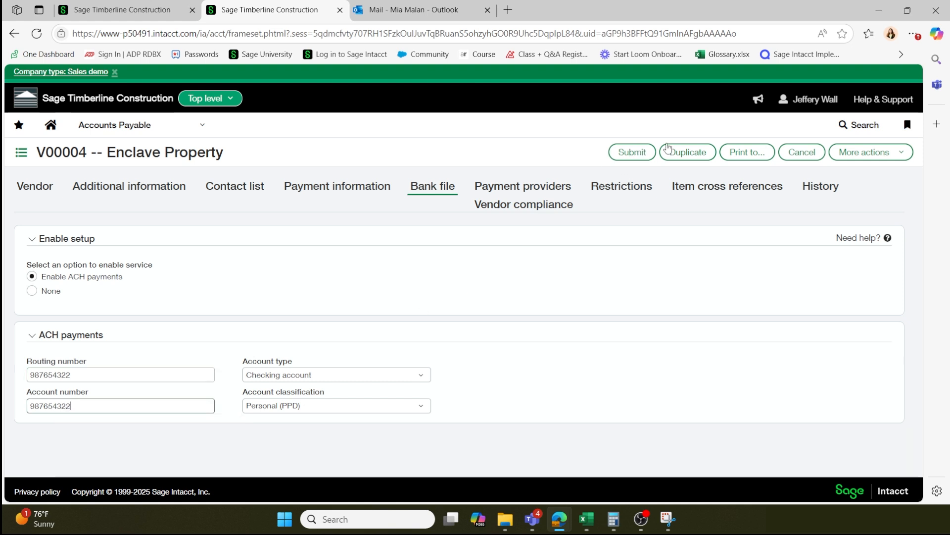
{"action": "left_click", "coordinate": [630, 153]}
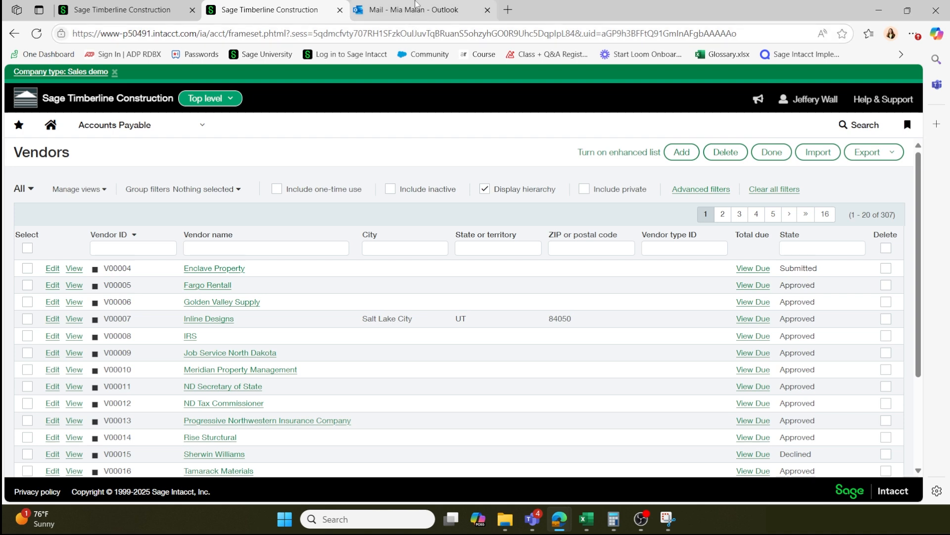
Check the approver's Outlook for the vendor approval email, then return to the approver's Intacct session
{"action": "left_click", "coordinate": [409, 7]}
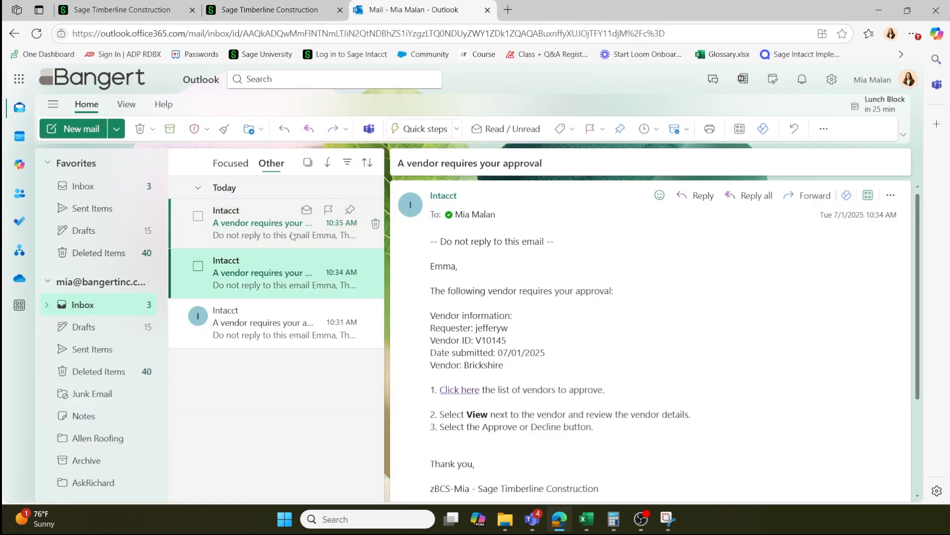
{"action": "left_click", "coordinate": [282, 236]}
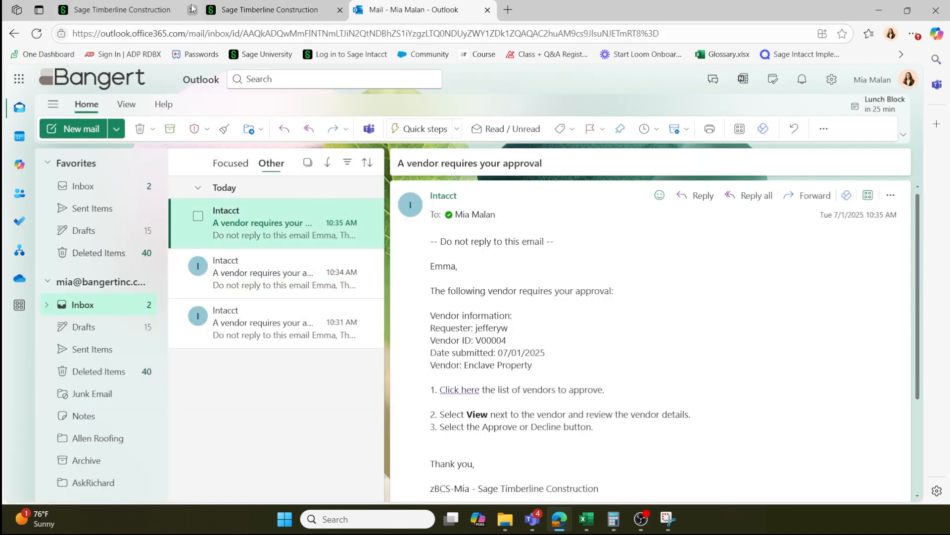
{"action": "left_click", "coordinate": [129, 15]}
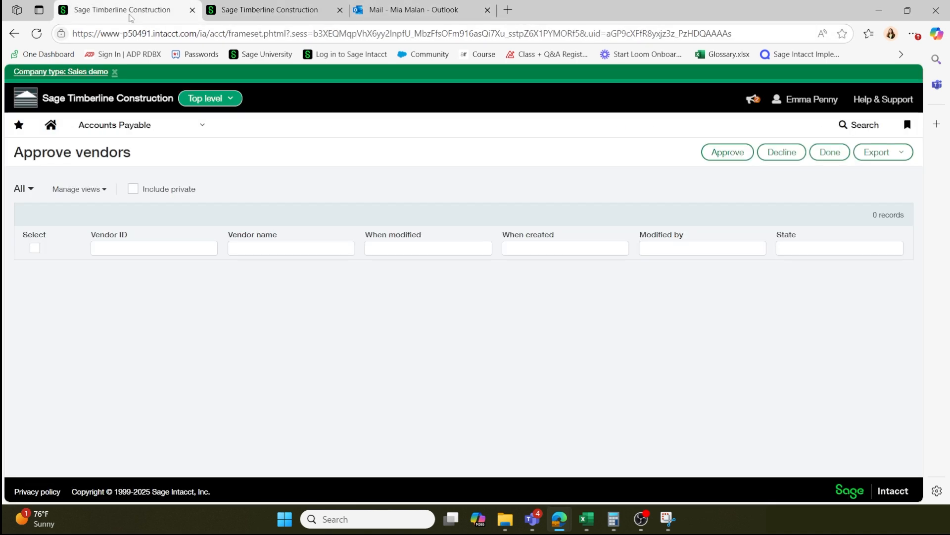
Refresh Approve vendors, view Enclave Property V00004, and check its History for the Submitted 07/01/2025 Update
{"action": "left_click", "coordinate": [31, 35]}
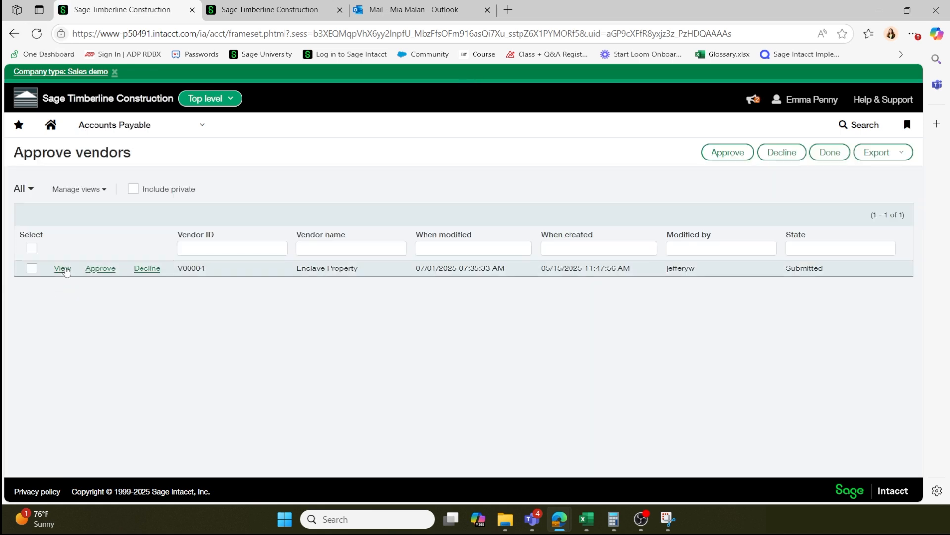
{"action": "left_click", "coordinate": [64, 269]}
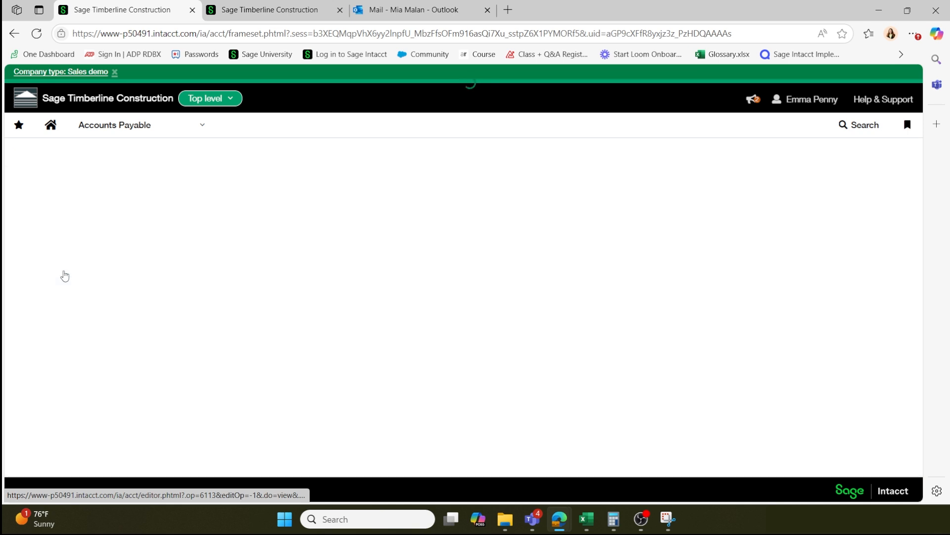
{"action": "left_click", "coordinate": [823, 187]}
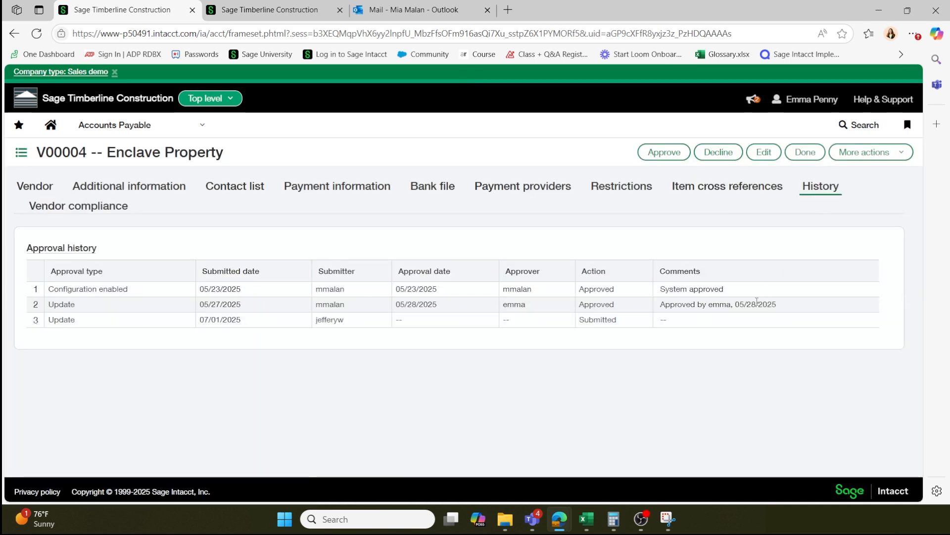
{"action": "left_click", "coordinate": [869, 151]}
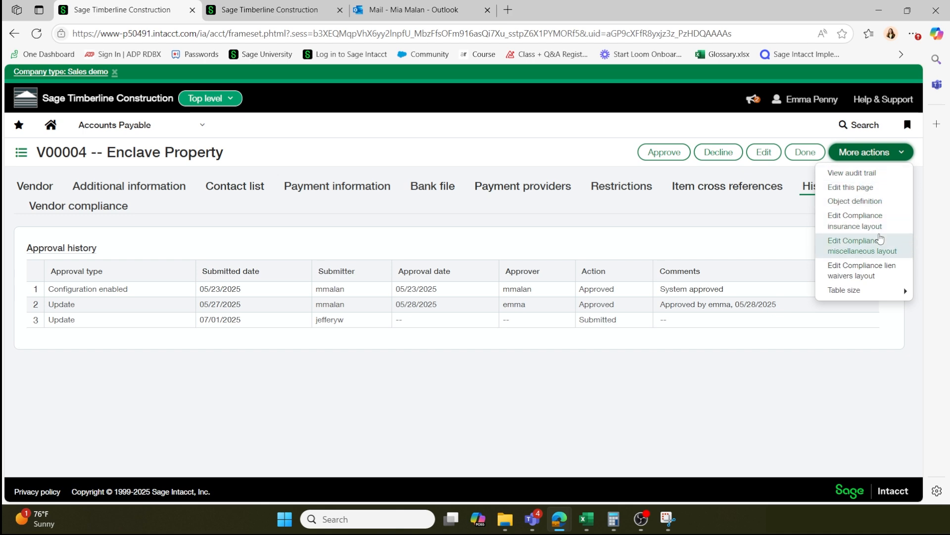
{"action": "left_click", "coordinate": [852, 173]}
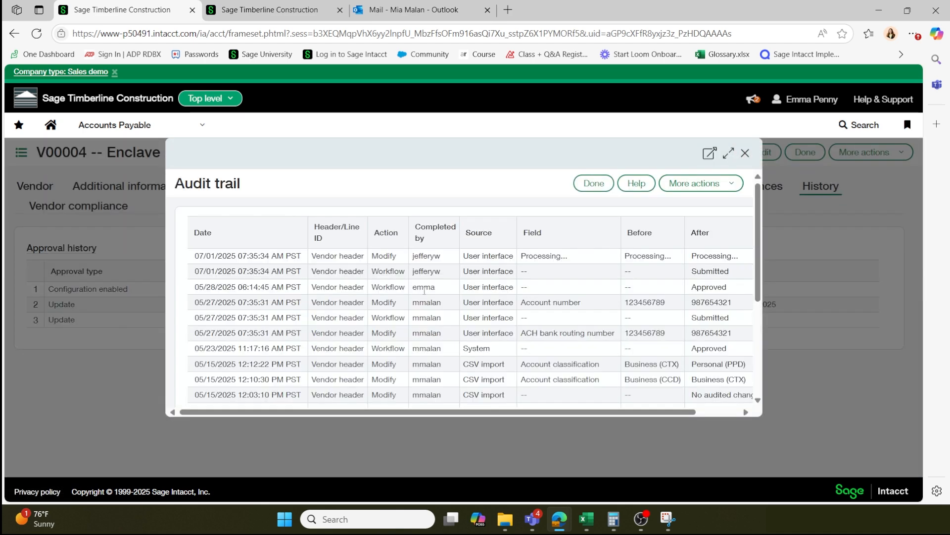
{"action": "scroll", "coordinate": [639, 303], "scroll_direction": "down", "scroll_amount": 1}
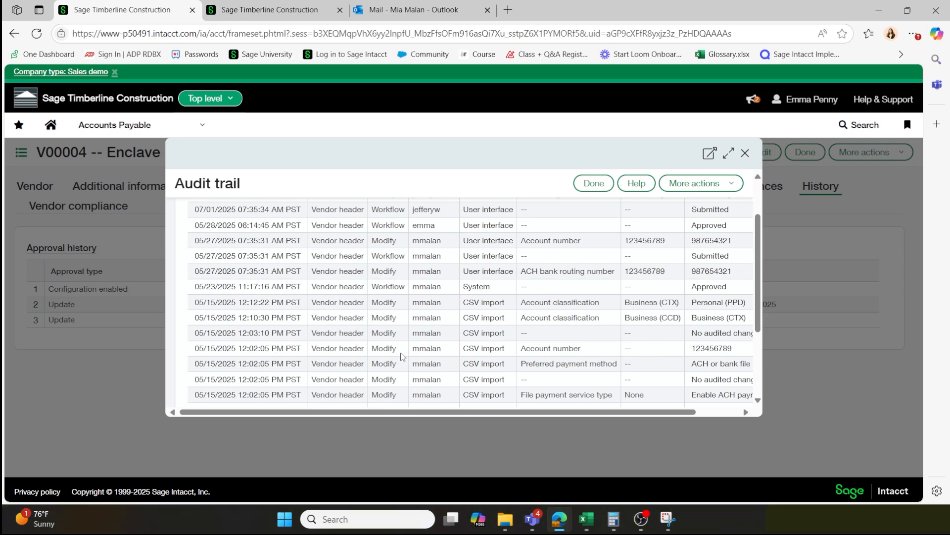
{"action": "scroll", "coordinate": [648, 342], "scroll_direction": "up", "scroll_amount": 1}
{"action": "scroll", "coordinate": [658, 334], "scroll_direction": "down", "scroll_amount": 2}
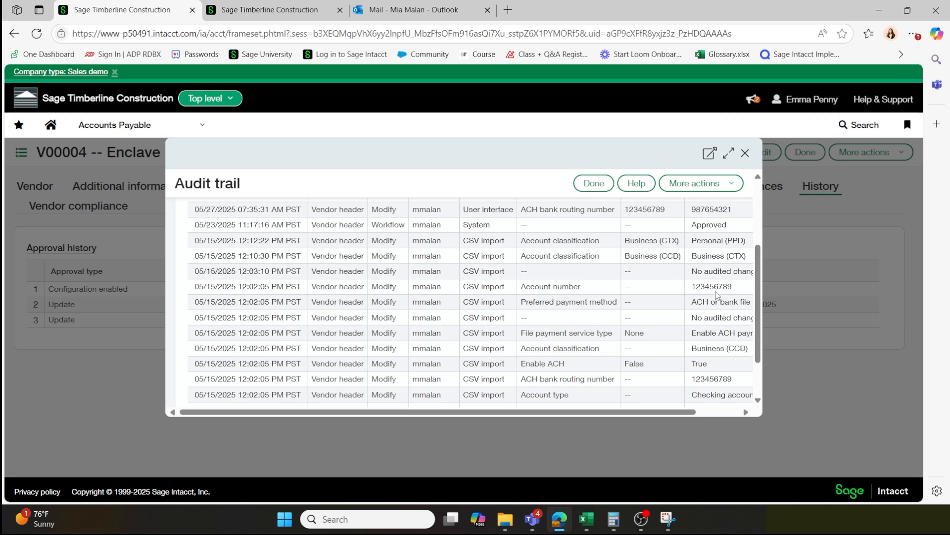
{"action": "scroll", "coordinate": [716, 295], "scroll_direction": "up", "scroll_amount": 3}
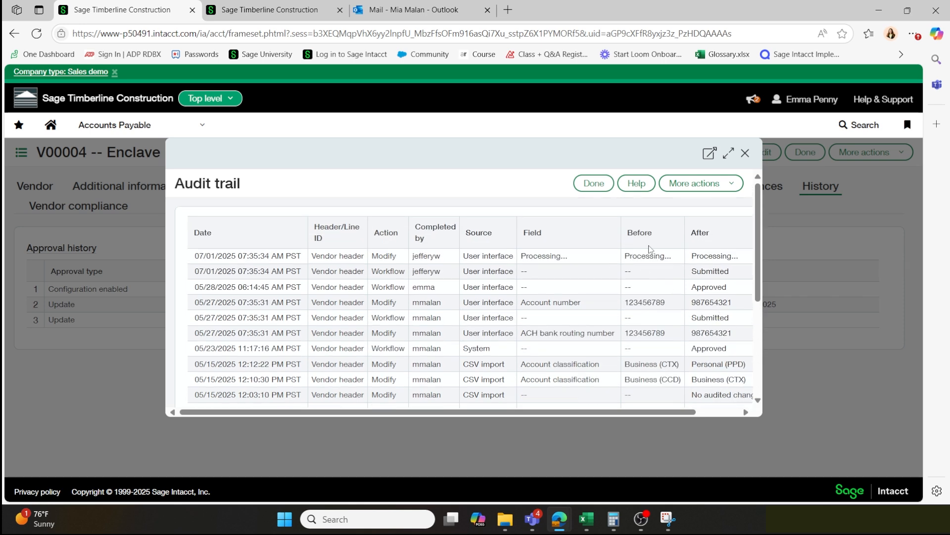
{"action": "left_click", "coordinate": [597, 183]}
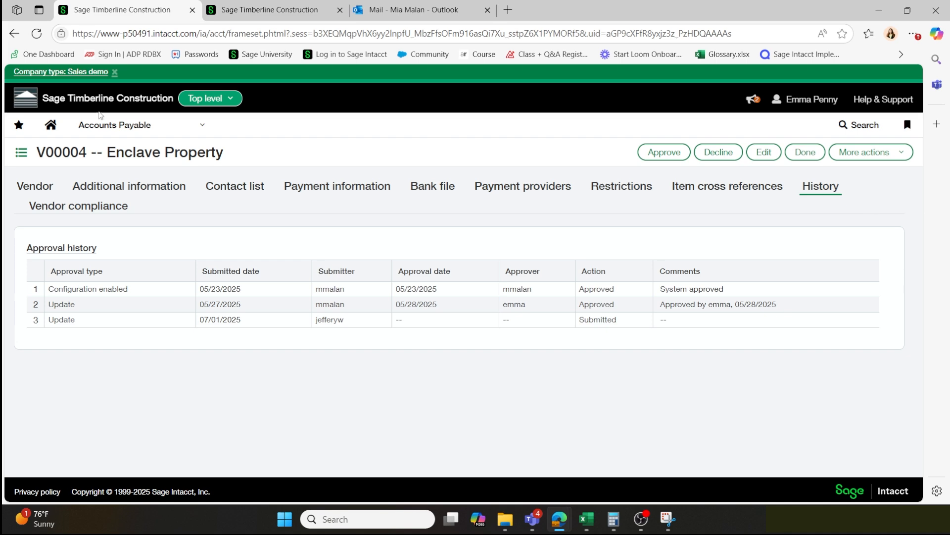
From Accounts Payable > Vendors, edit Enclave Property V00004 and view its History tab
{"action": "left_click", "coordinate": [121, 128]}
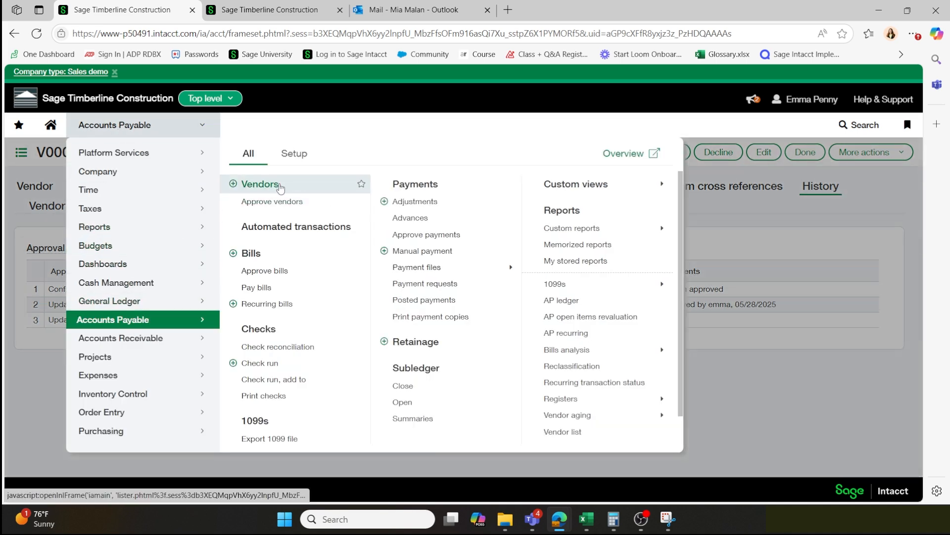
{"action": "left_click", "coordinate": [257, 184]}
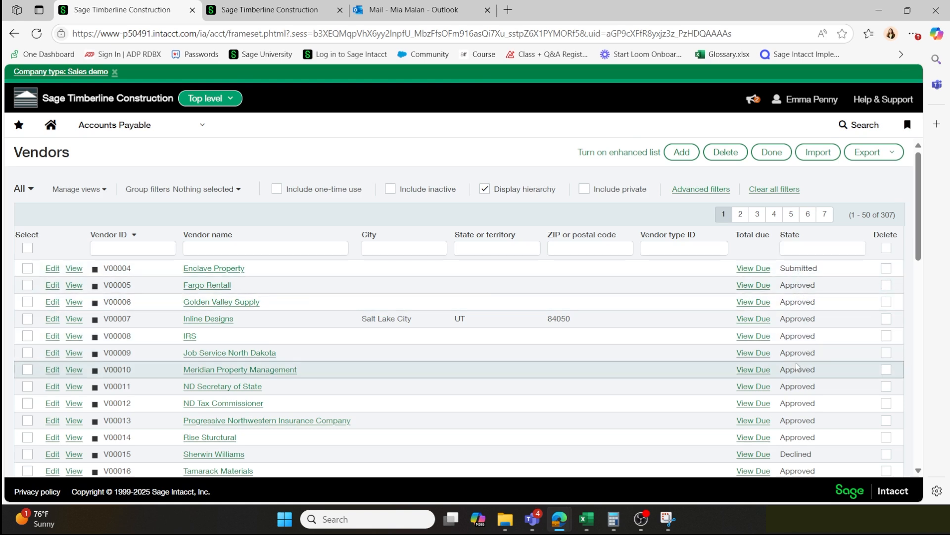
{"action": "left_click", "coordinate": [49, 274]}
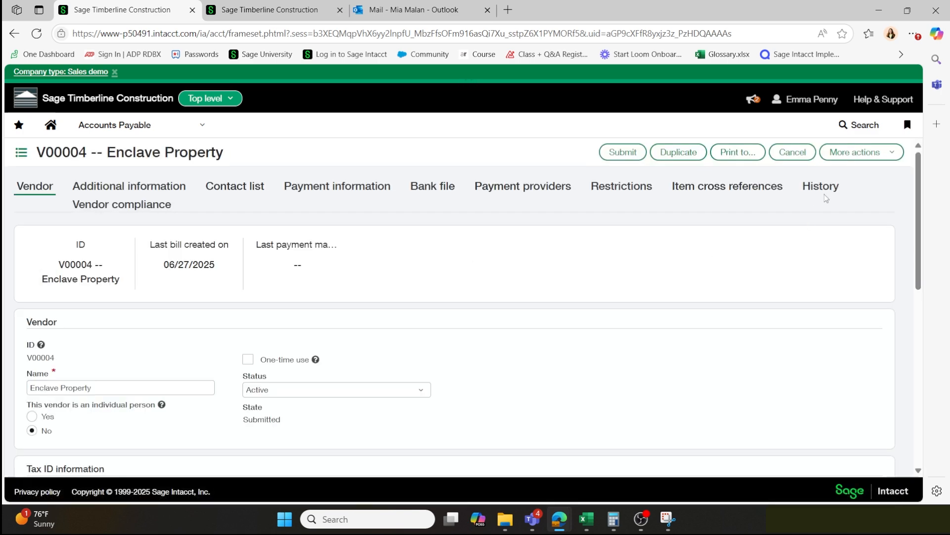
{"action": "left_click", "coordinate": [823, 189]}
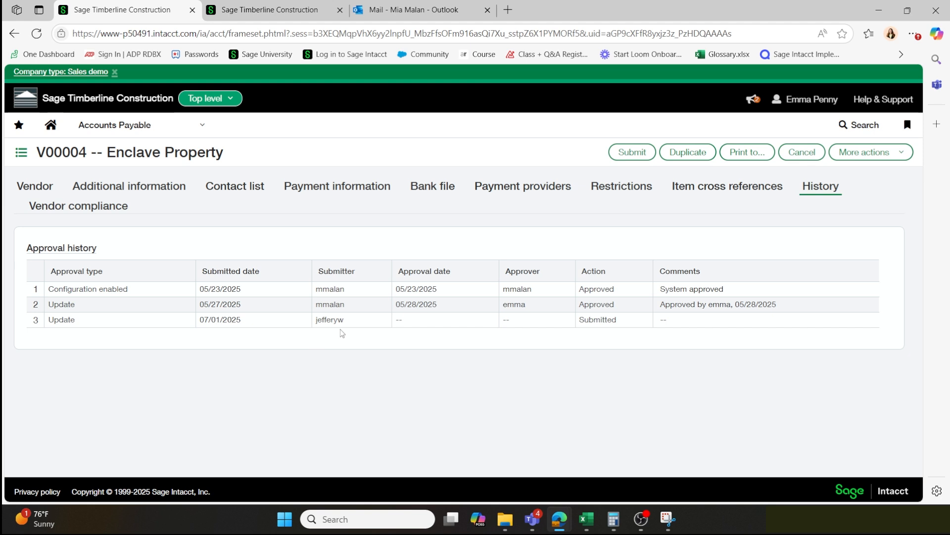
{"action": "left_click", "coordinate": [856, 156]}
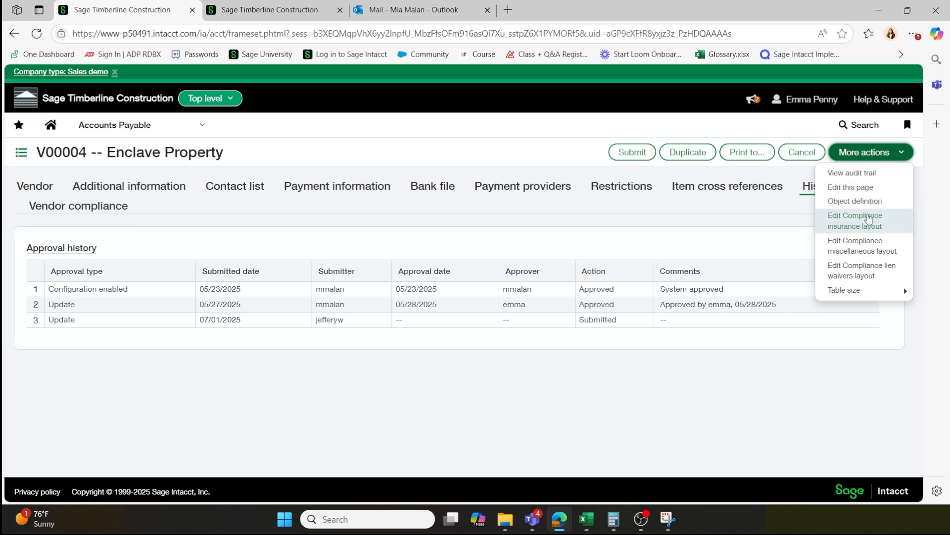
{"action": "left_click", "coordinate": [872, 176]}
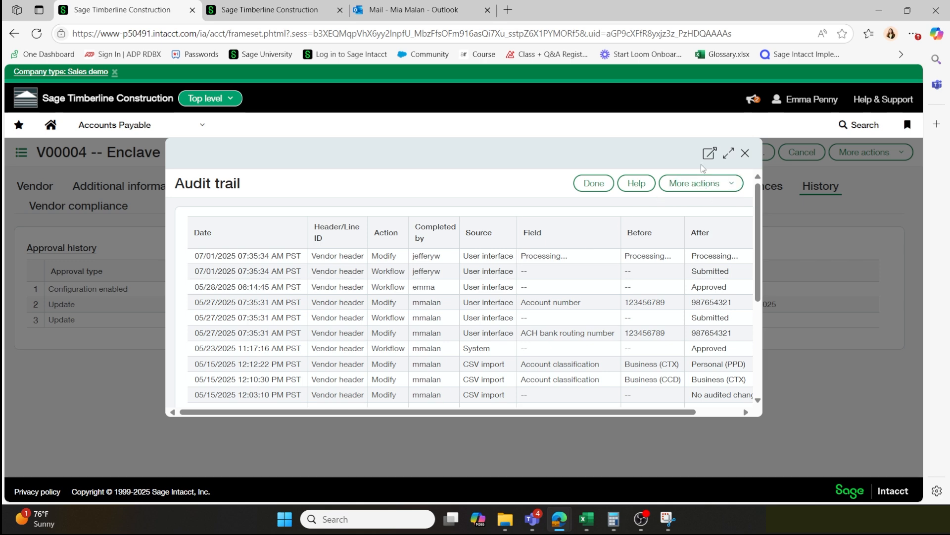
{"action": "left_click", "coordinate": [745, 157]}
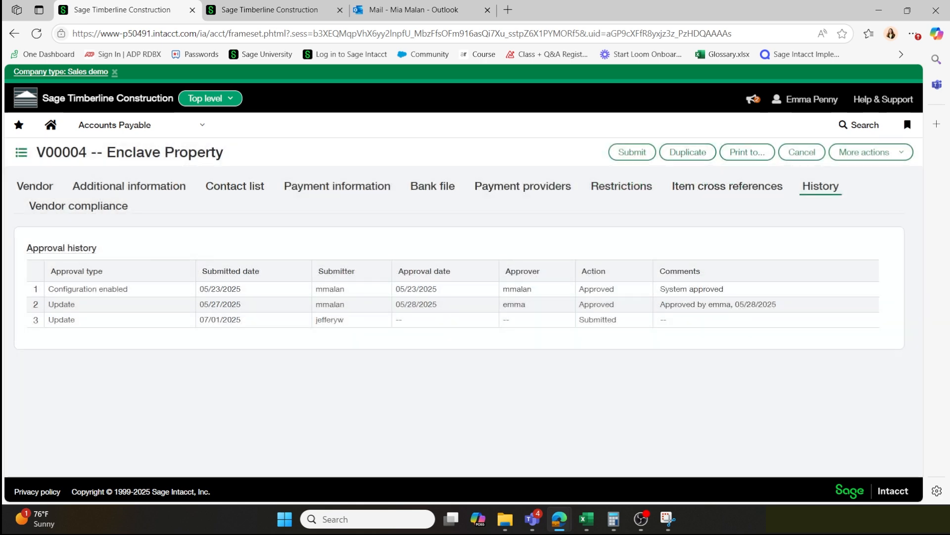